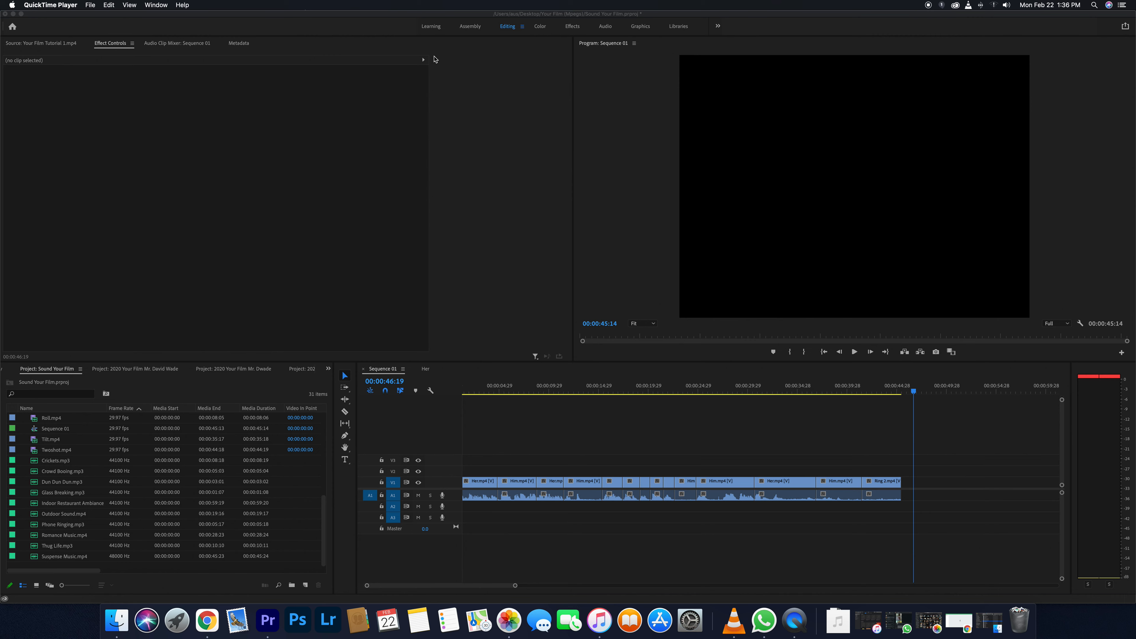
Step: Look at the Audio workspace, return to the Editing workspace and browse the project's sound files
click(606, 31)
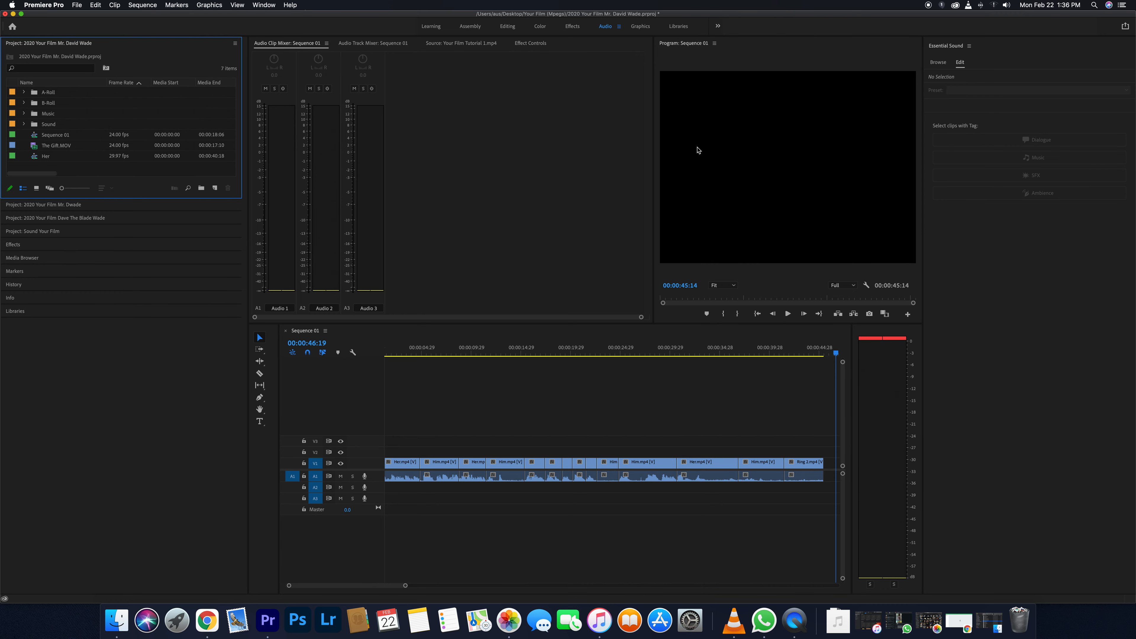
click(507, 28)
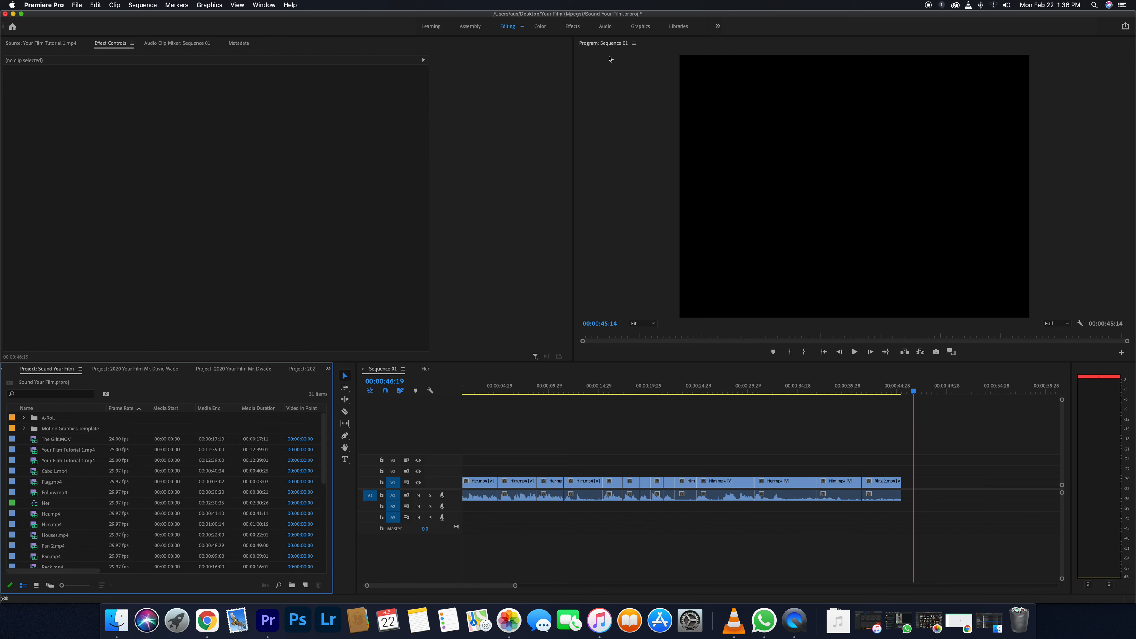
scroll(261, 496, down, 5)
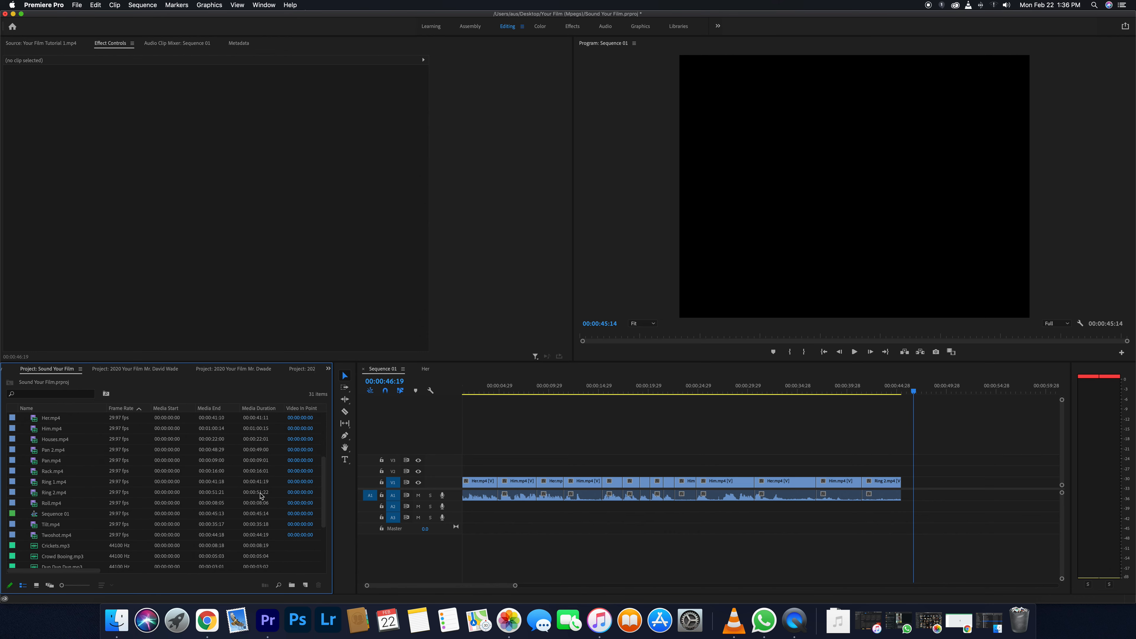
scroll(261, 495, down, 2)
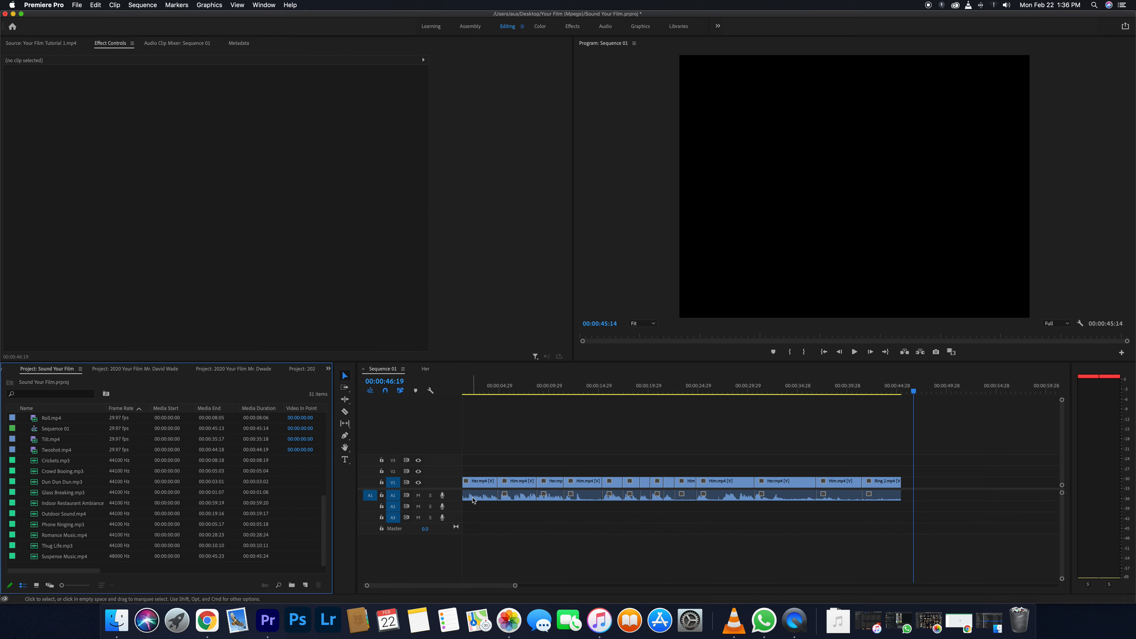
Step: Enlarge the Audio 1 track and slightly adjust the volume level of the second-to-last clip, Him.mp4
drag(456, 500, 456, 520)
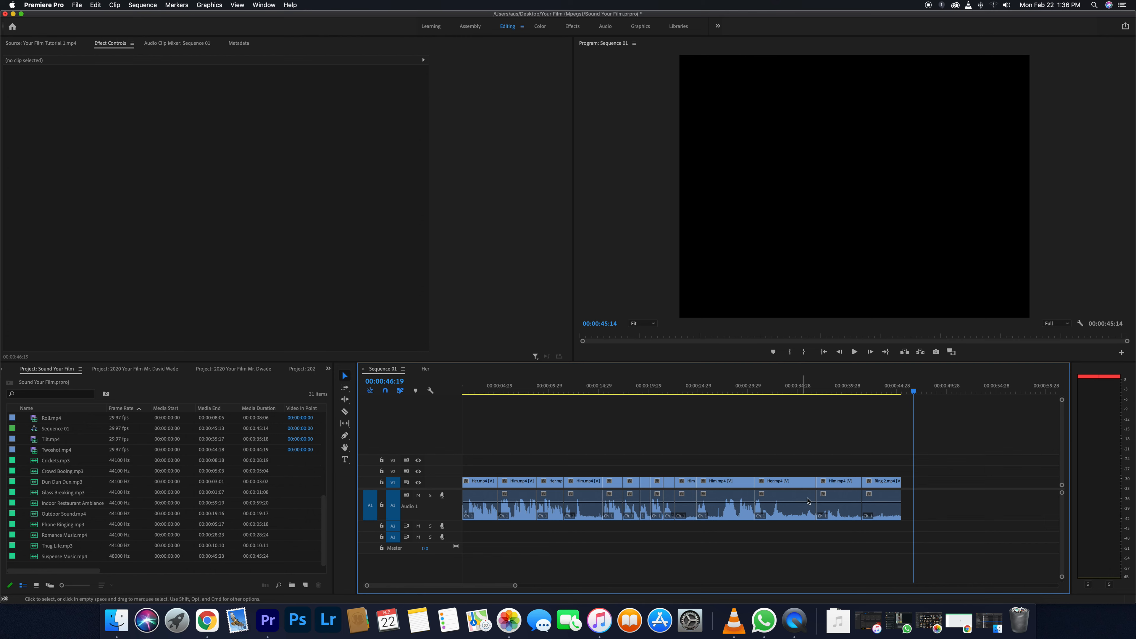
click(841, 503)
mouse_move(841, 503)
mouse_down()
mouse_move(840, 514)
mouse_move(840, 502)
mouse_up()
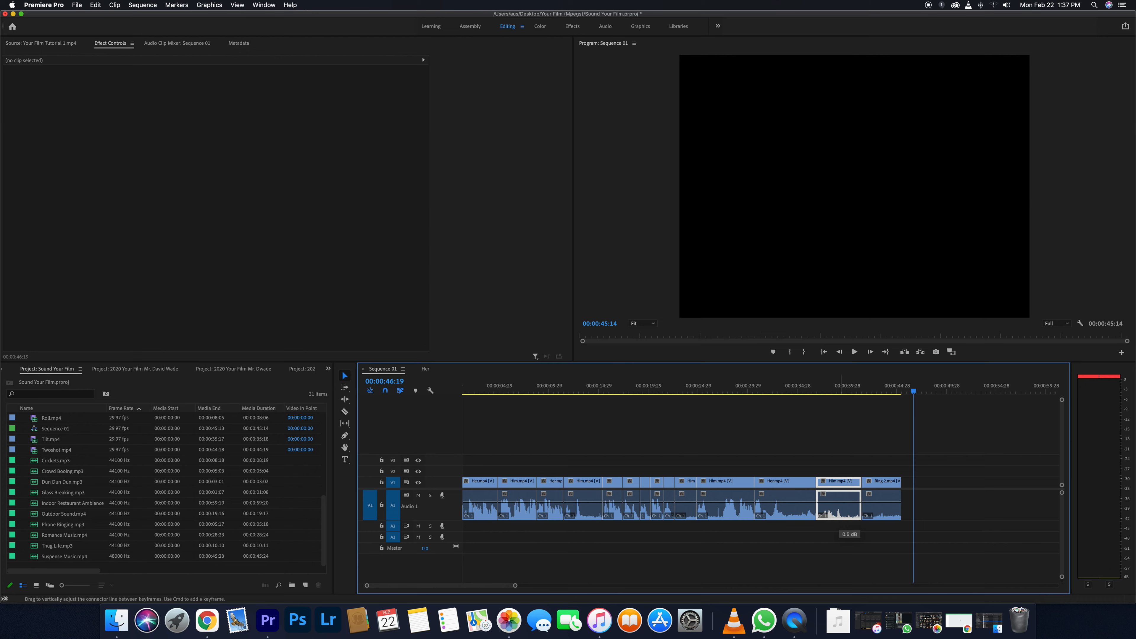
drag(840, 502, 841, 502)
click(840, 505)
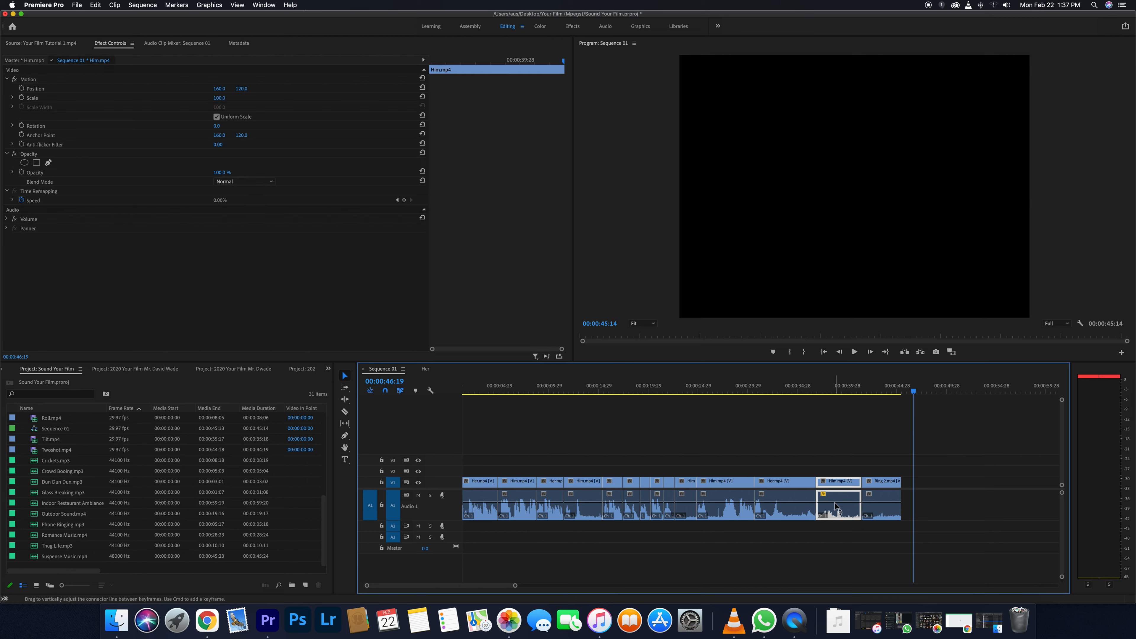
Step: Try shaping the volume of the last Her.mp4 clip with audio keyframes and undo the changes
mouse_move(835, 503)
super+click(767, 502)
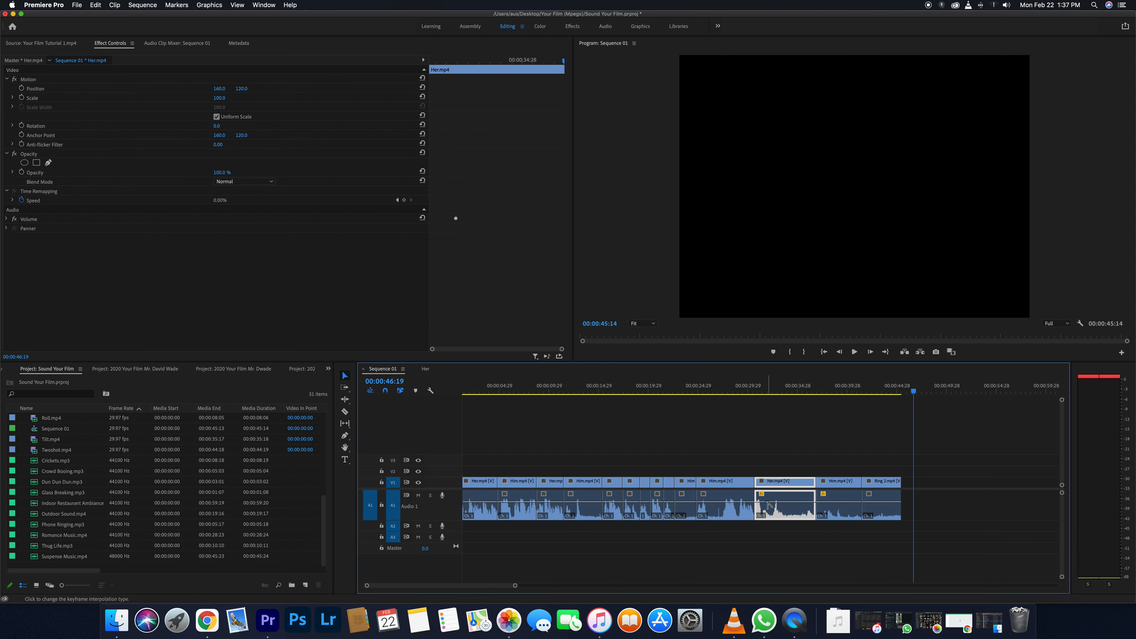
super+click(792, 502)
mouse_move(791, 502)
mouse_down()
mouse_move(804, 503)
mouse_move(797, 517)
mouse_move(798, 502)
mouse_up()
key(super+z)
key(super+z)
Step: Play the sequence from 00:00:35:23 across the cut between the last Her.mp4 and Him.mp4 clips
click(805, 390)
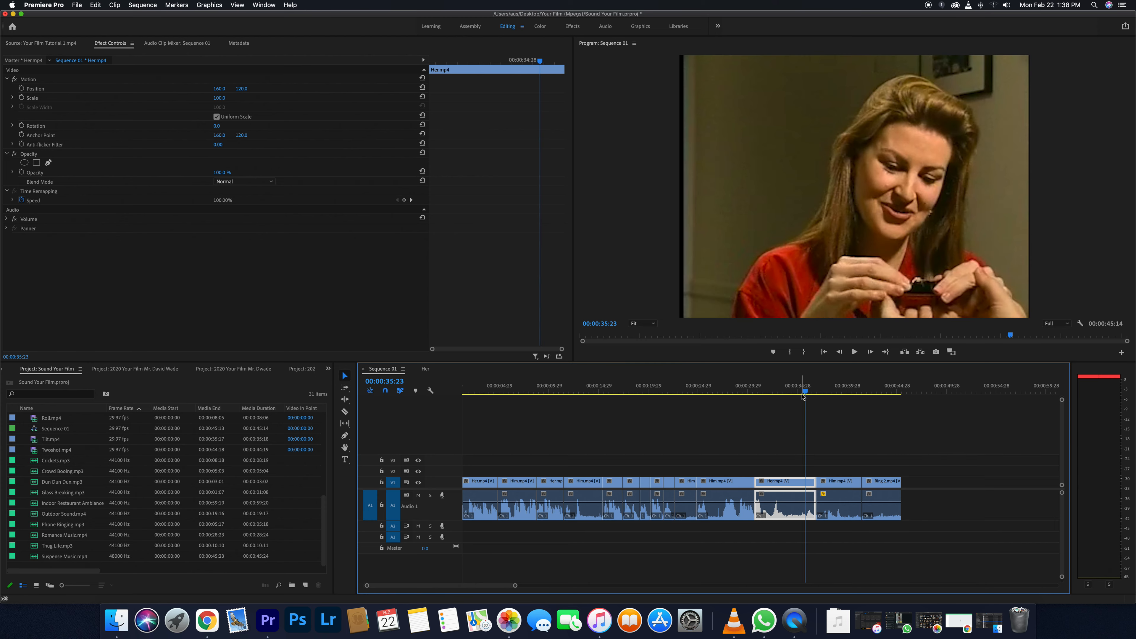
key(space)
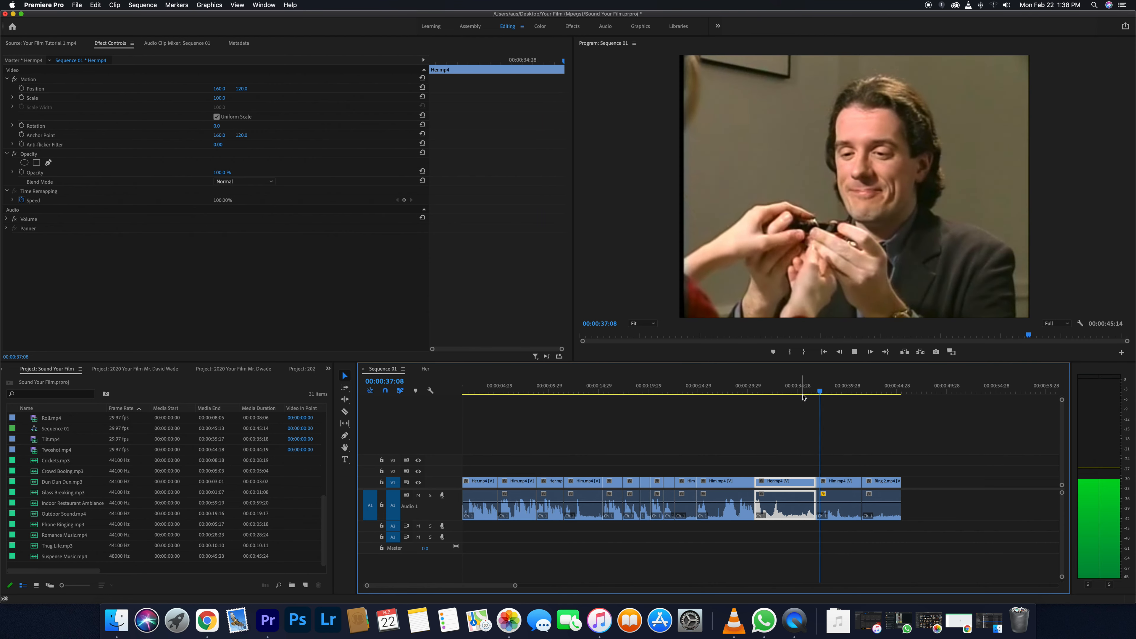
key(space)
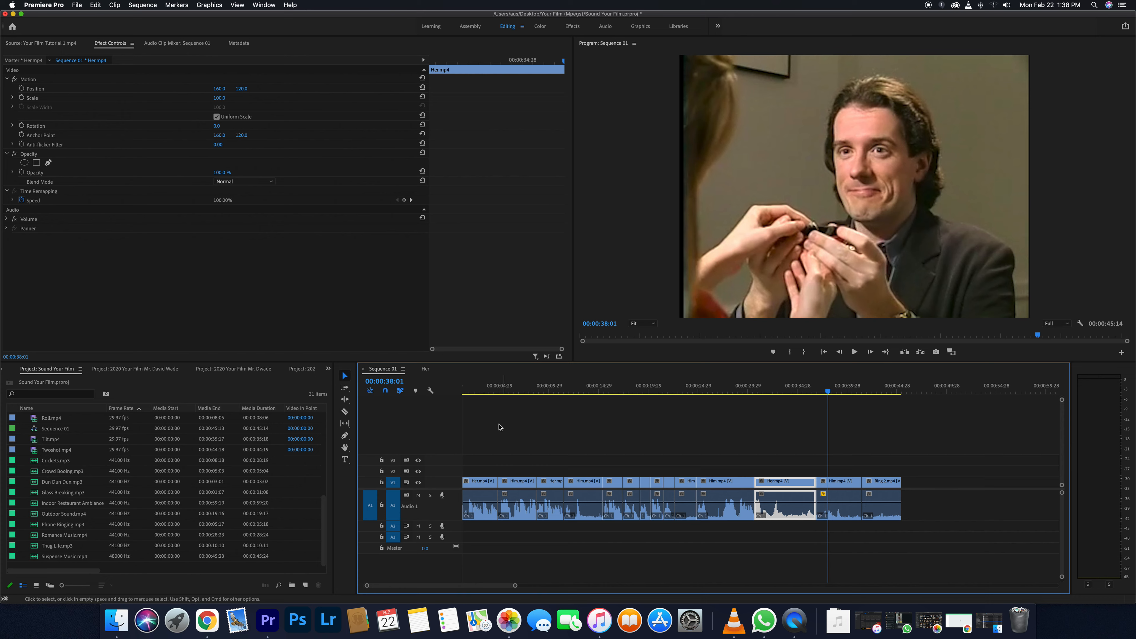
Step: Place the Indoor Restaurant Ambiance clip on the Audio 2 track at the start of the sequence
click(86, 506)
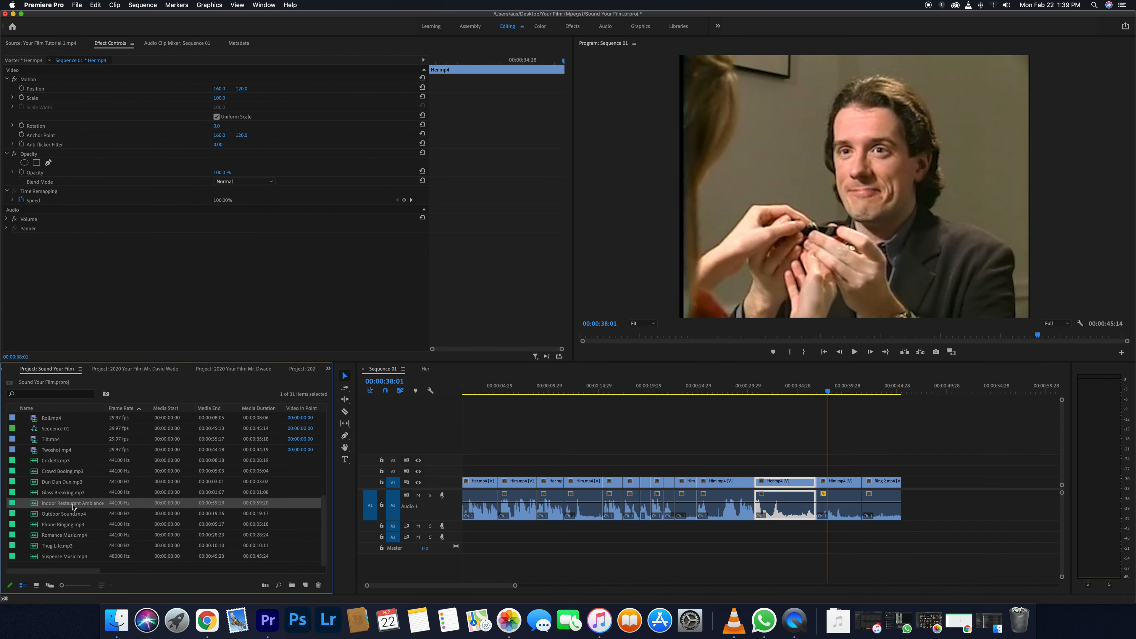
drag(144, 509, 465, 530)
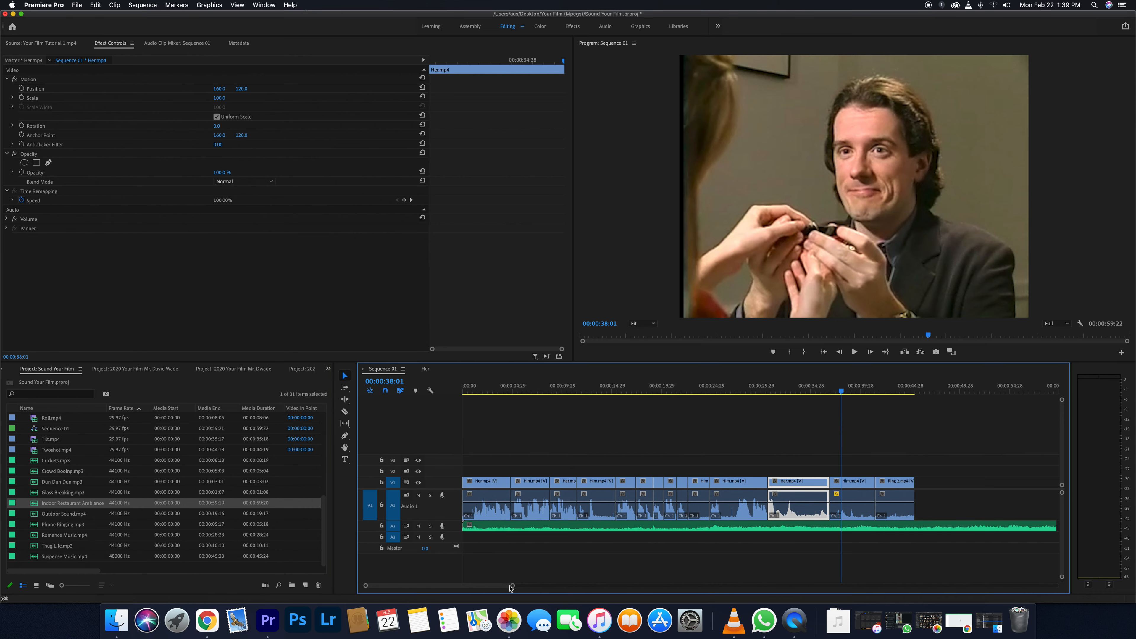
scroll(522, 587, right, 1)
mouse_move(515, 585)
mouse_down()
mouse_move(553, 587)
mouse_move(511, 586)
mouse_up()
Step: Play the sequence from 00:00:23:15 to compare the restaurant ambiance with the dialogue
click(697, 381)
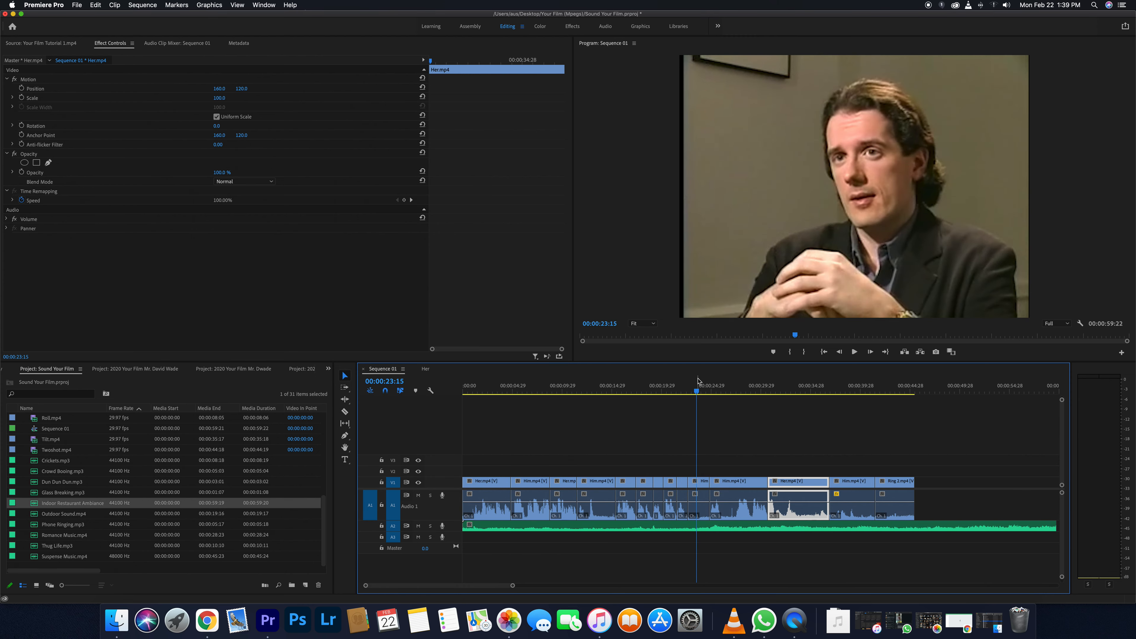
key(space)
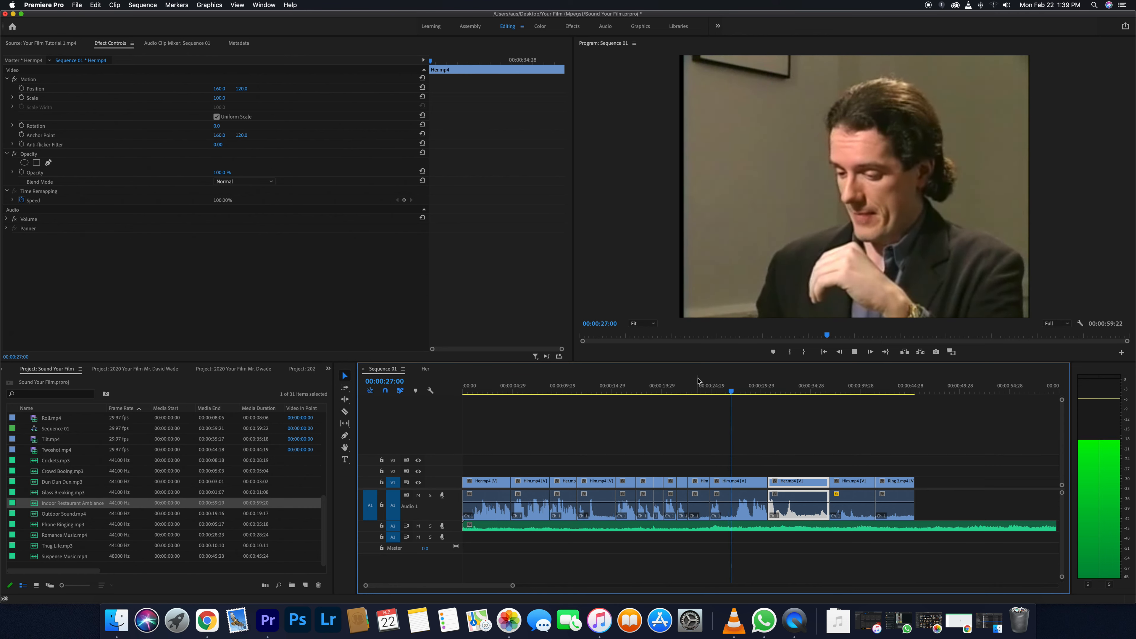
key(space)
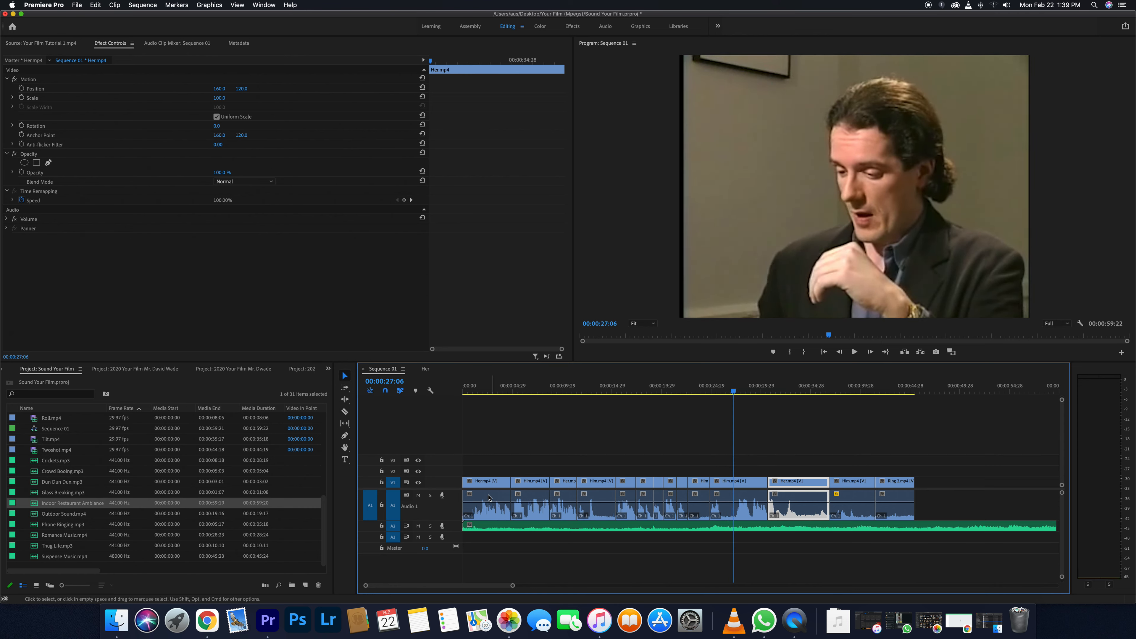
Step: Enlarge the Audio 2 track and lower the restaurant ambiance clip's volume after listening to it under the dialogue
drag(456, 545, 456, 549)
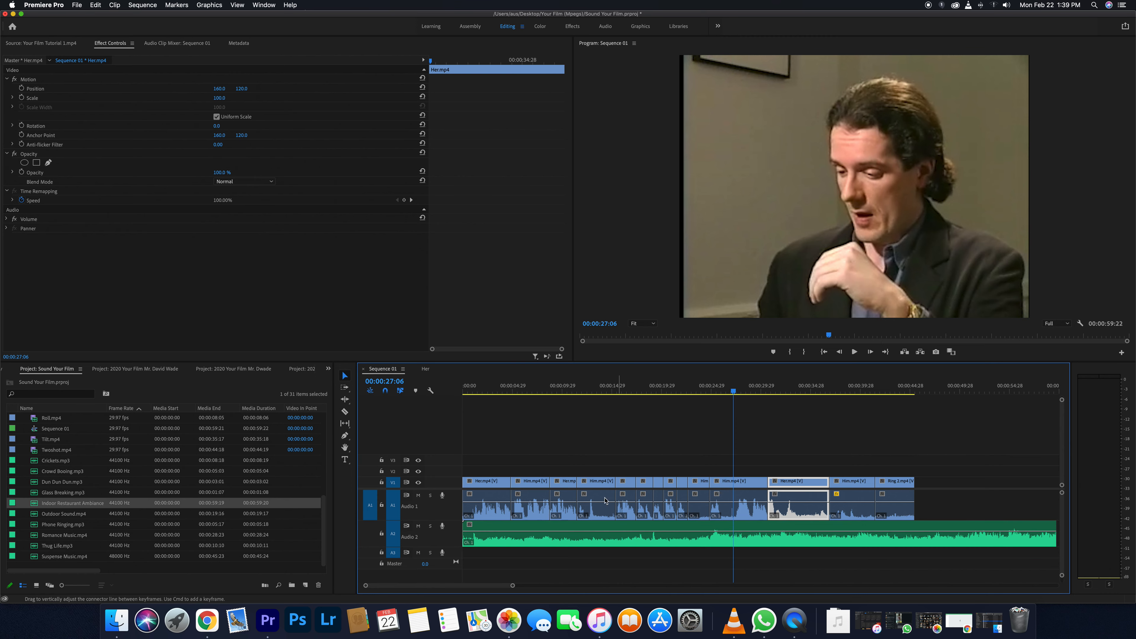
key(space)
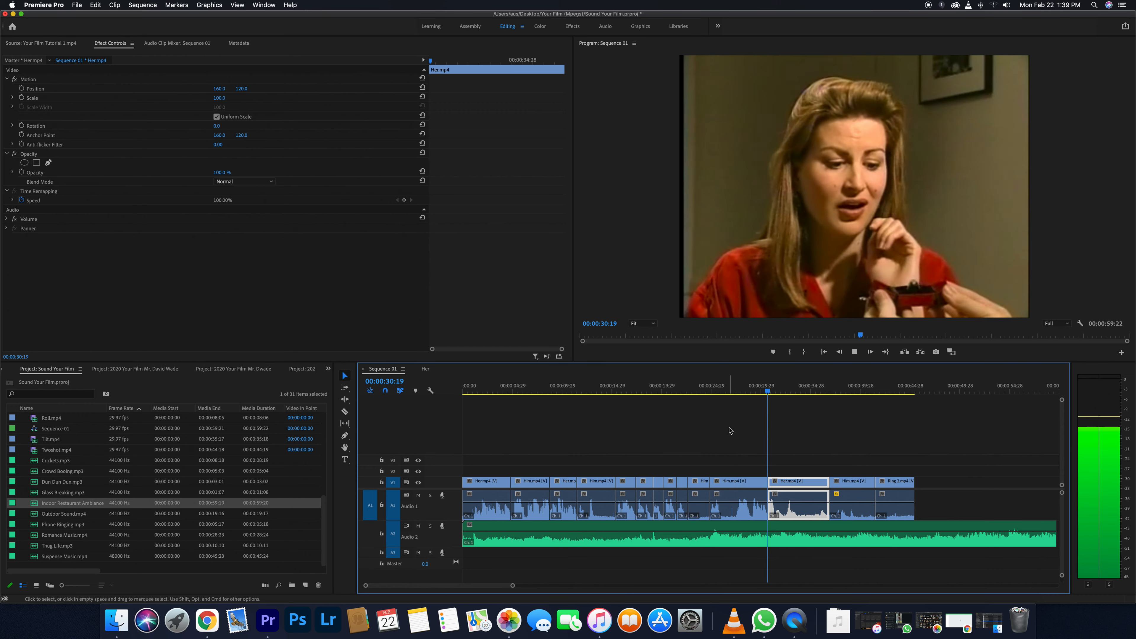
key(space)
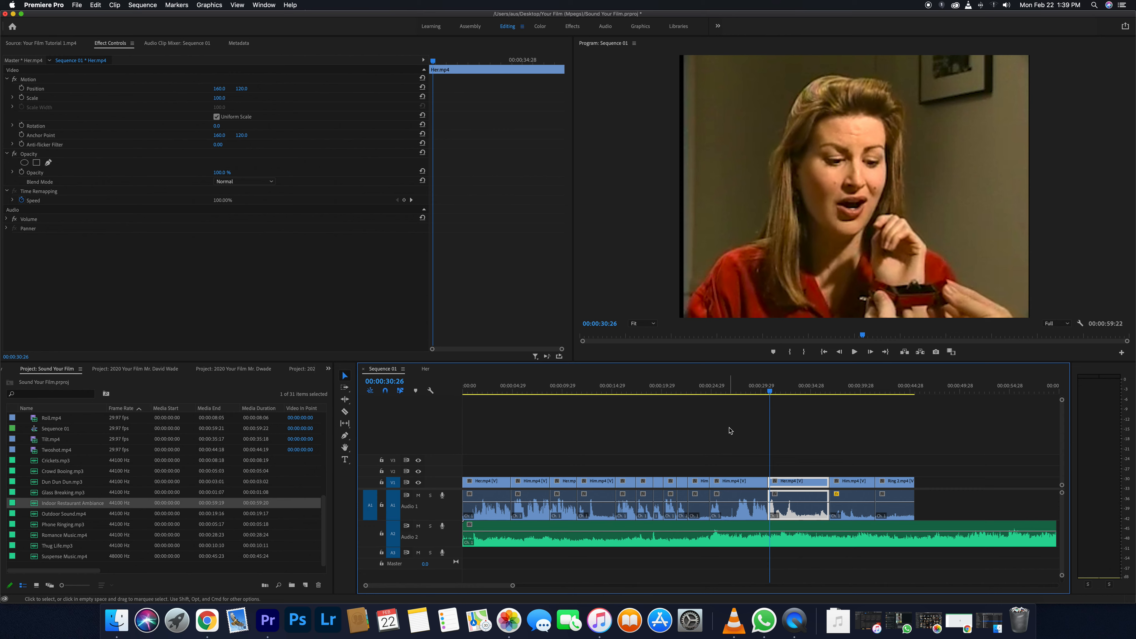
click(701, 533)
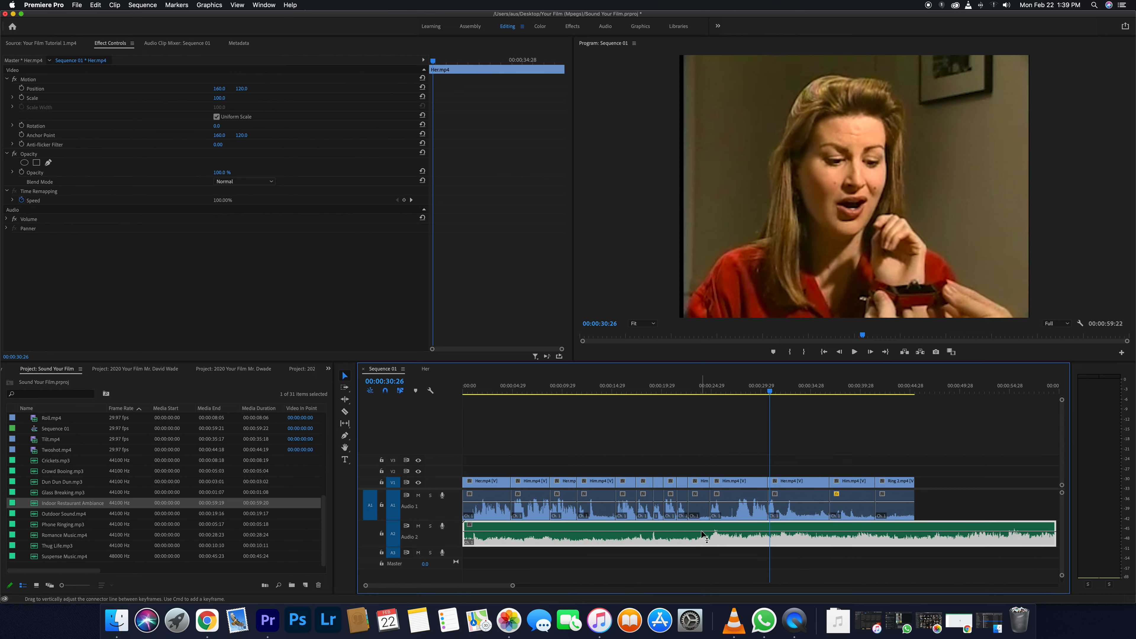
drag(701, 535, 701, 538)
Step: Play the sequence from about 00:00:24:12 to check the reduced ambiance level against the dialogue
click(705, 390)
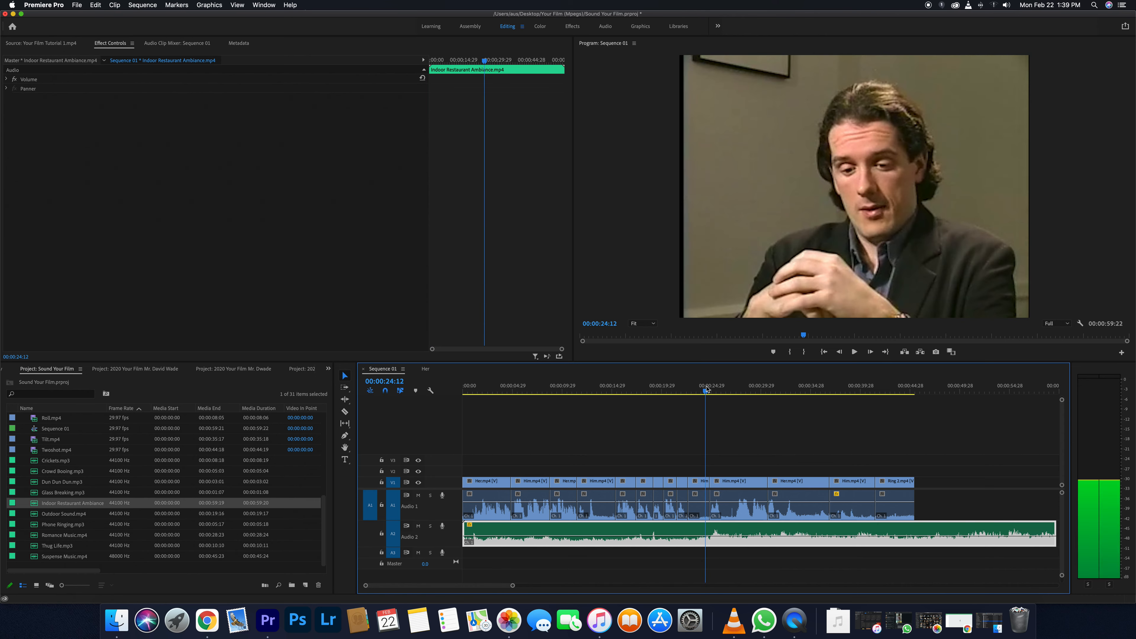
key(space)
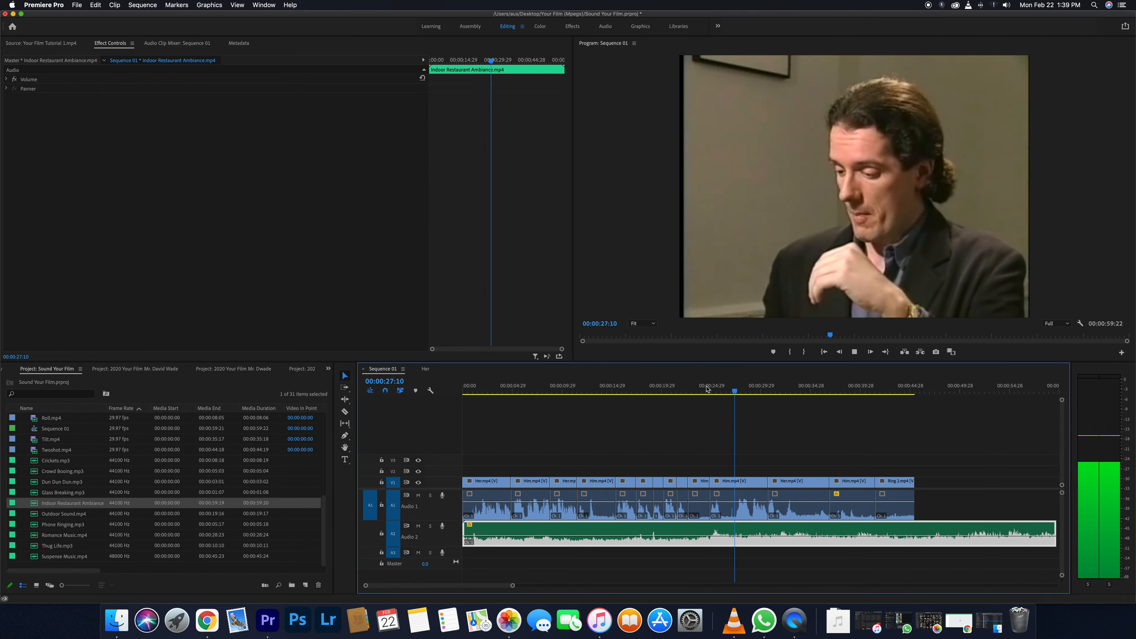
key(space)
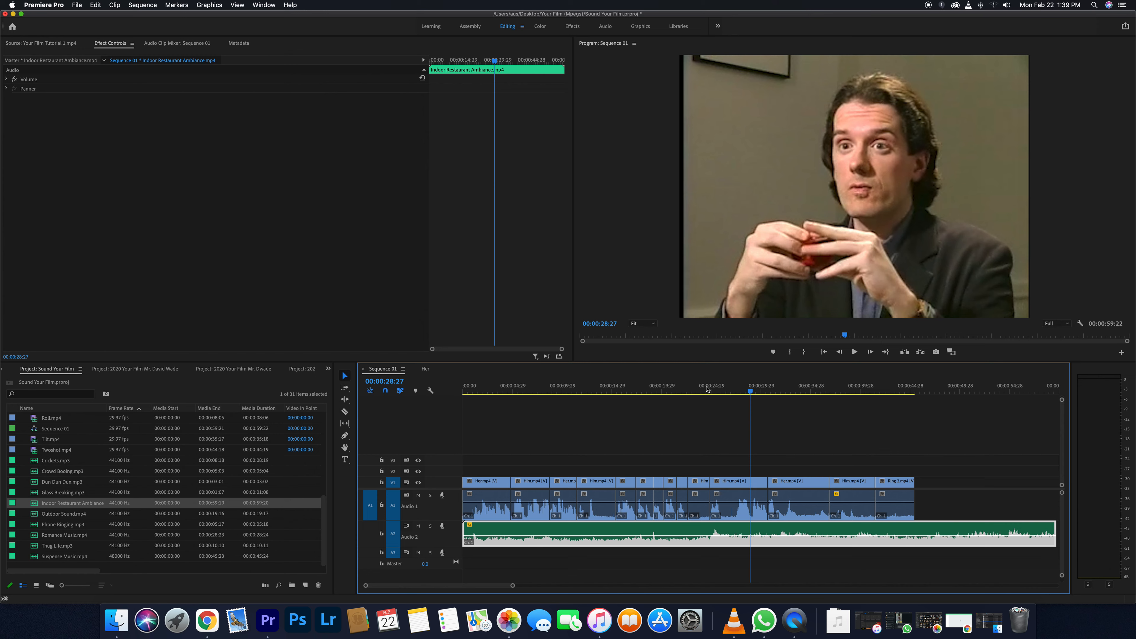
click(698, 392)
key(space)
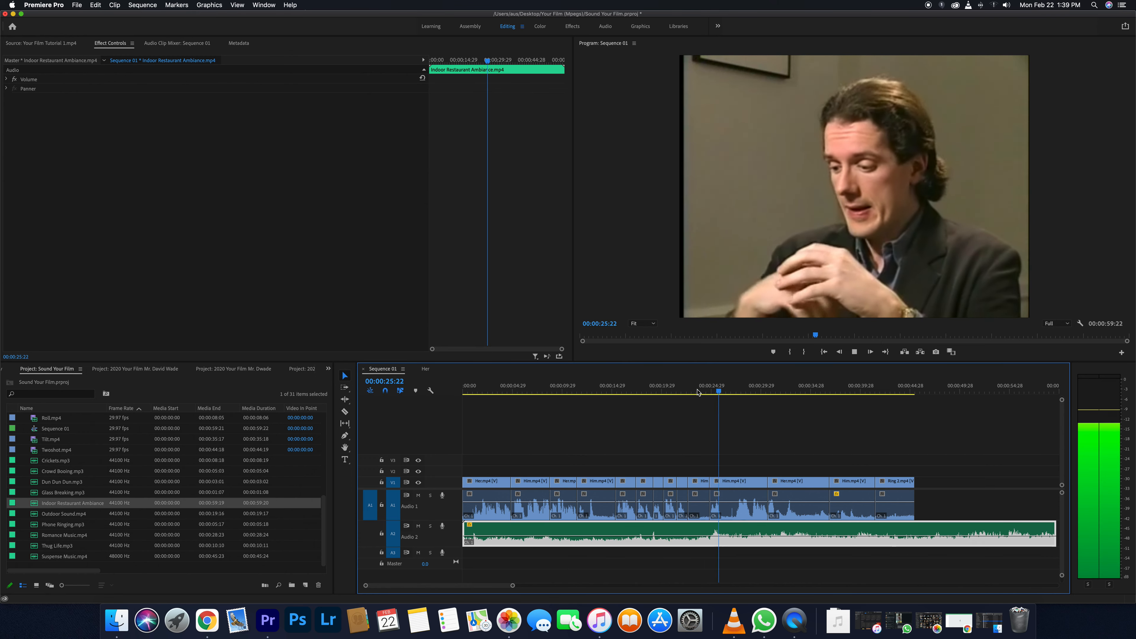
key(space)
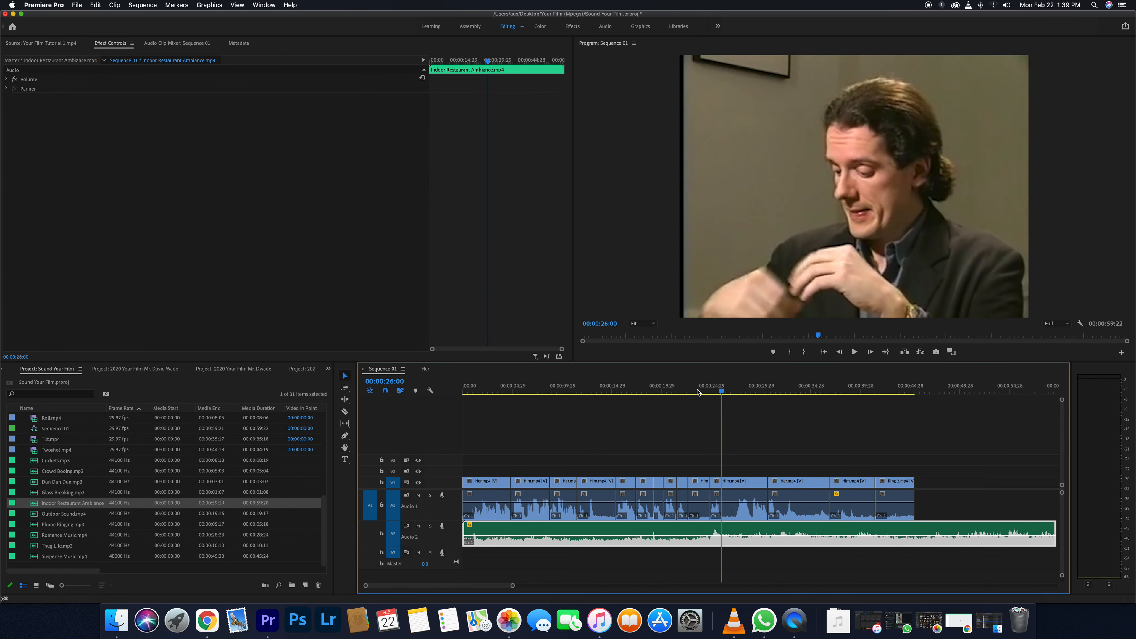
key(space)
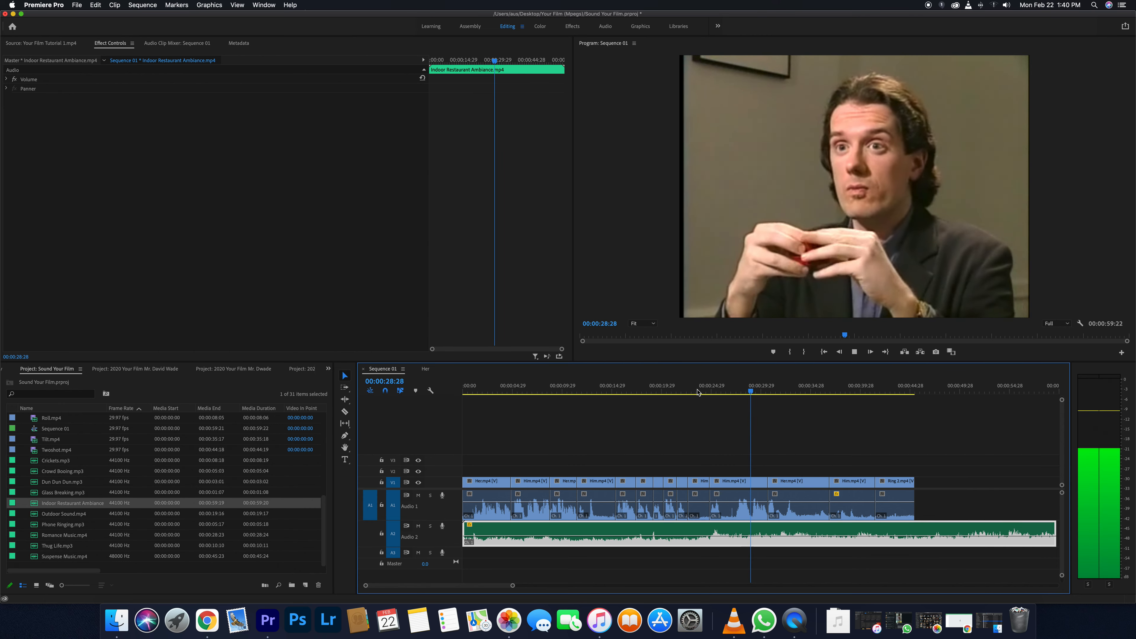
key(space)
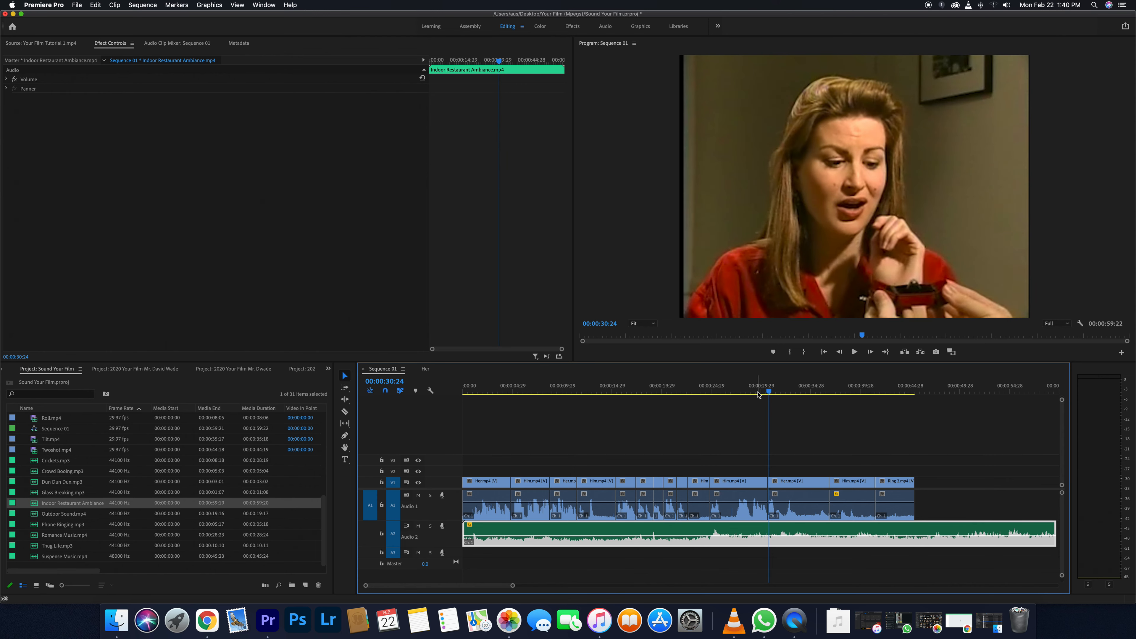
Step: Trim the end of the restaurant ambiance clip to the cut before the final park bench shot
drag(1055, 528, 874, 527)
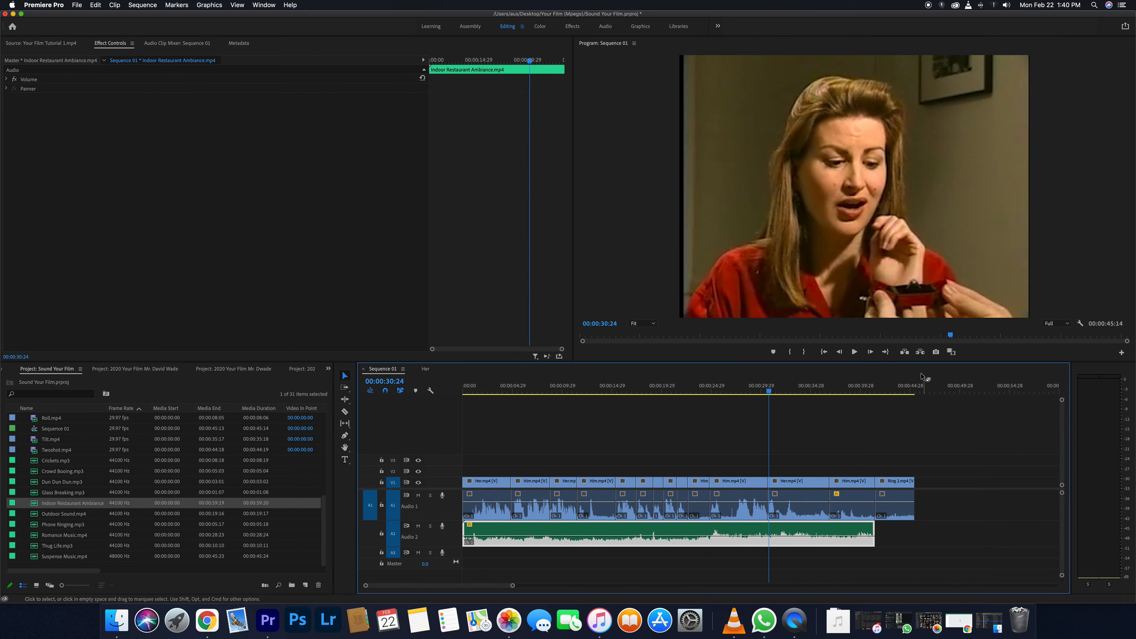
click(879, 386)
drag(880, 381, 872, 384)
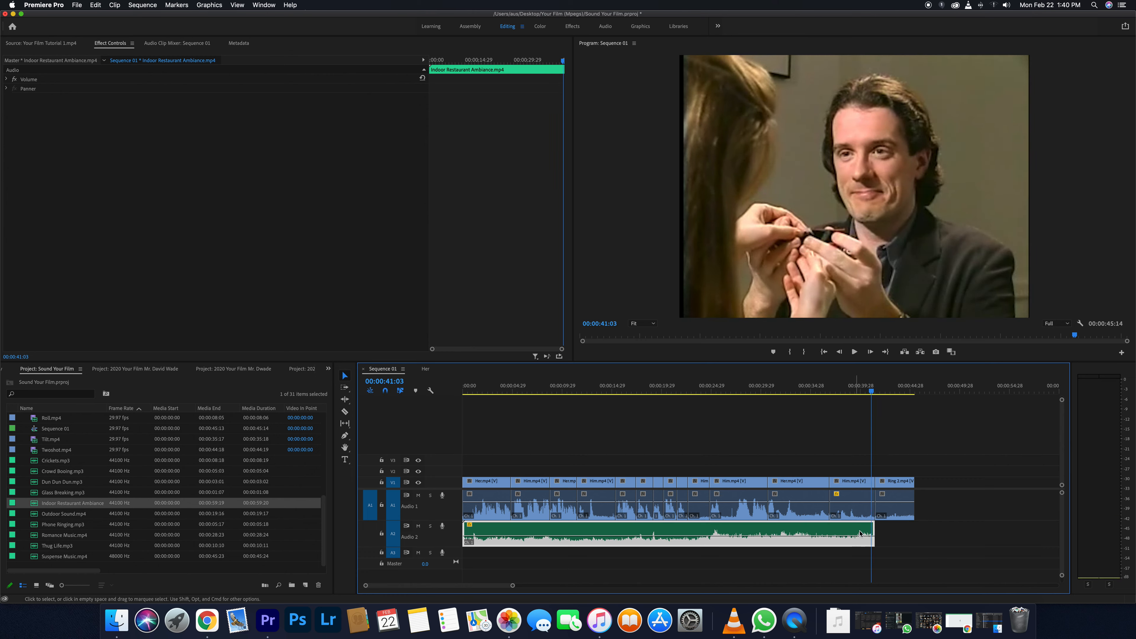
Step: Play the final park bench clip from about 00:00:42:25 to hear its own sound, and select that clip
click(888, 393)
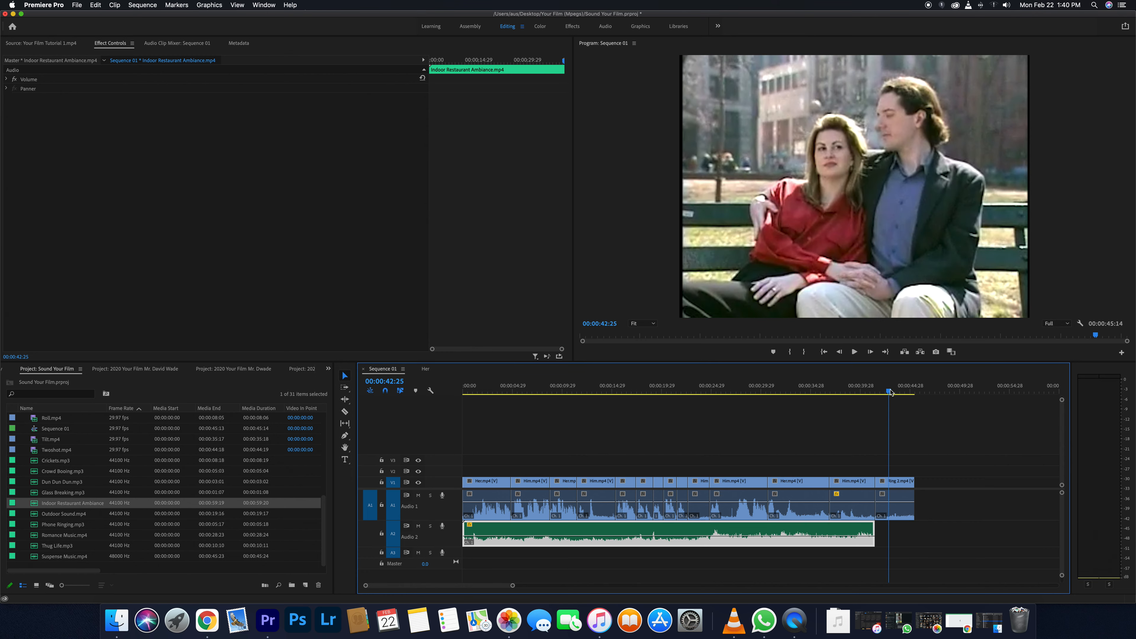
key(space)
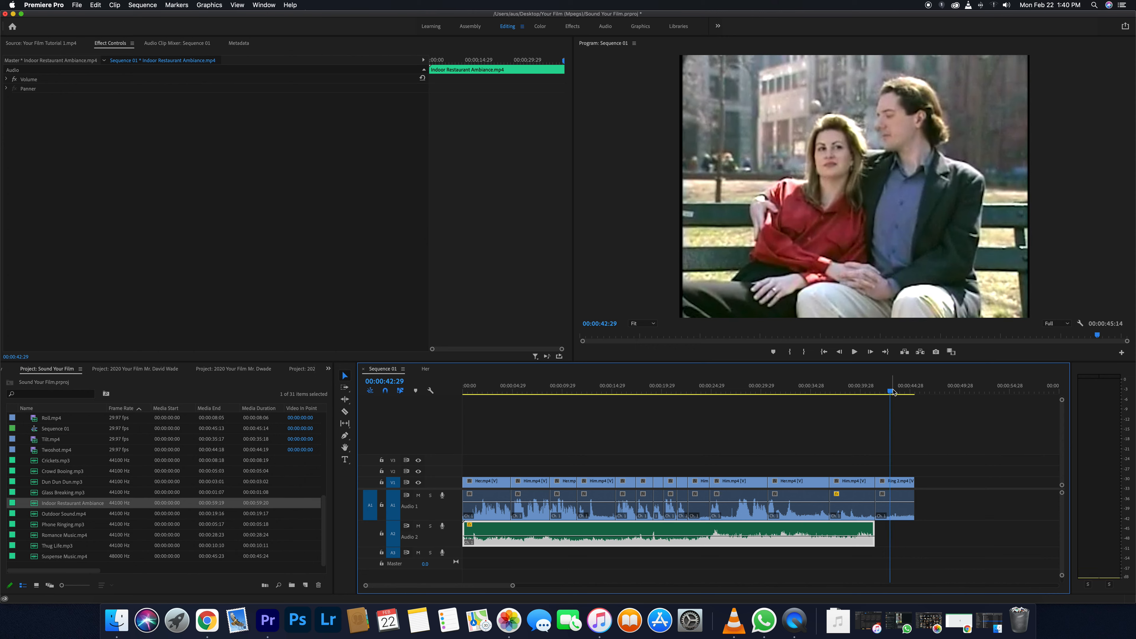
key(space)
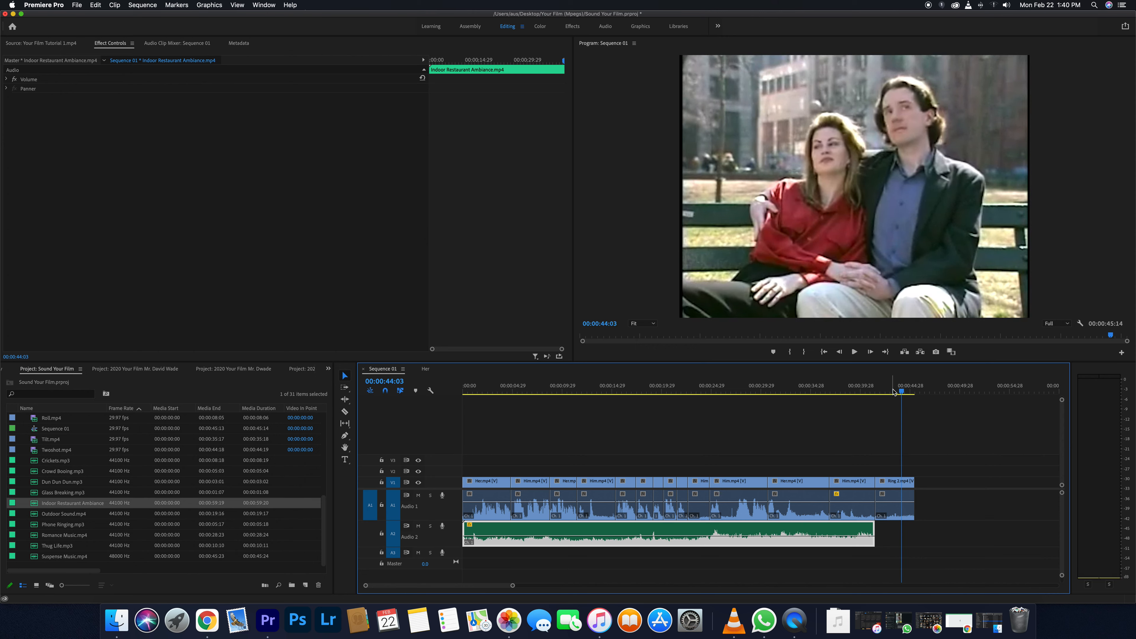
click(893, 392)
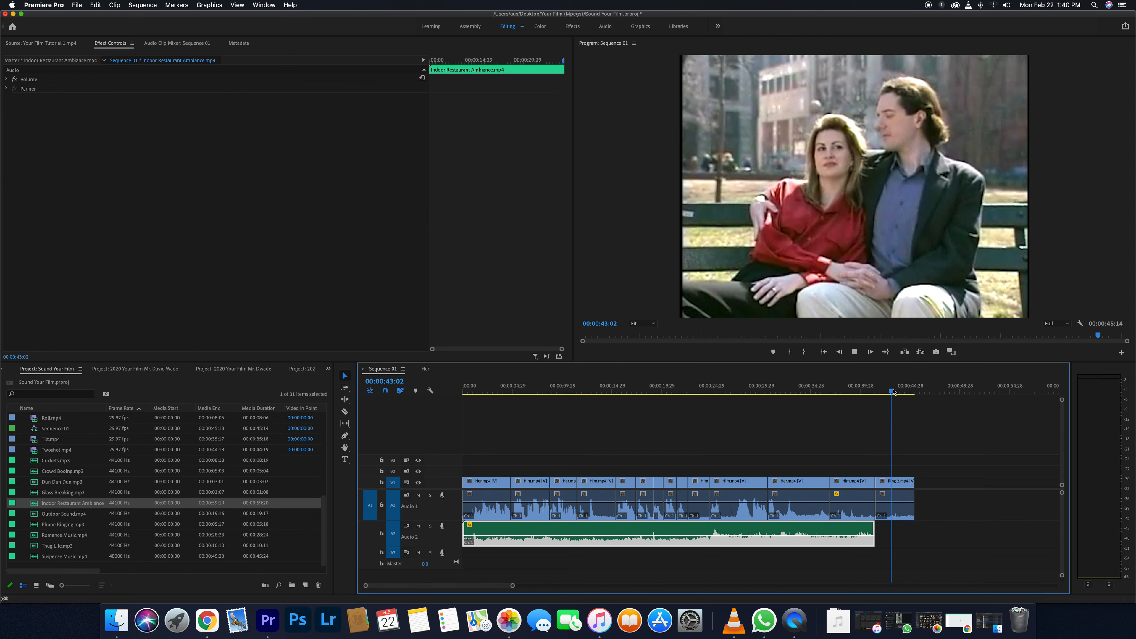
key(space)
key(space)
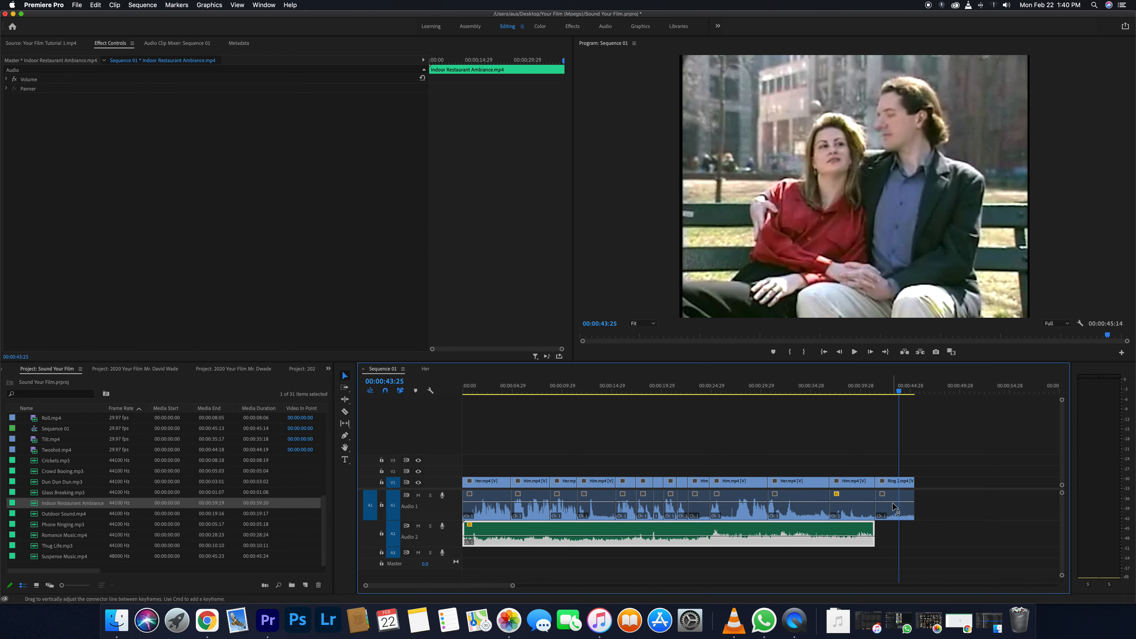
click(894, 506)
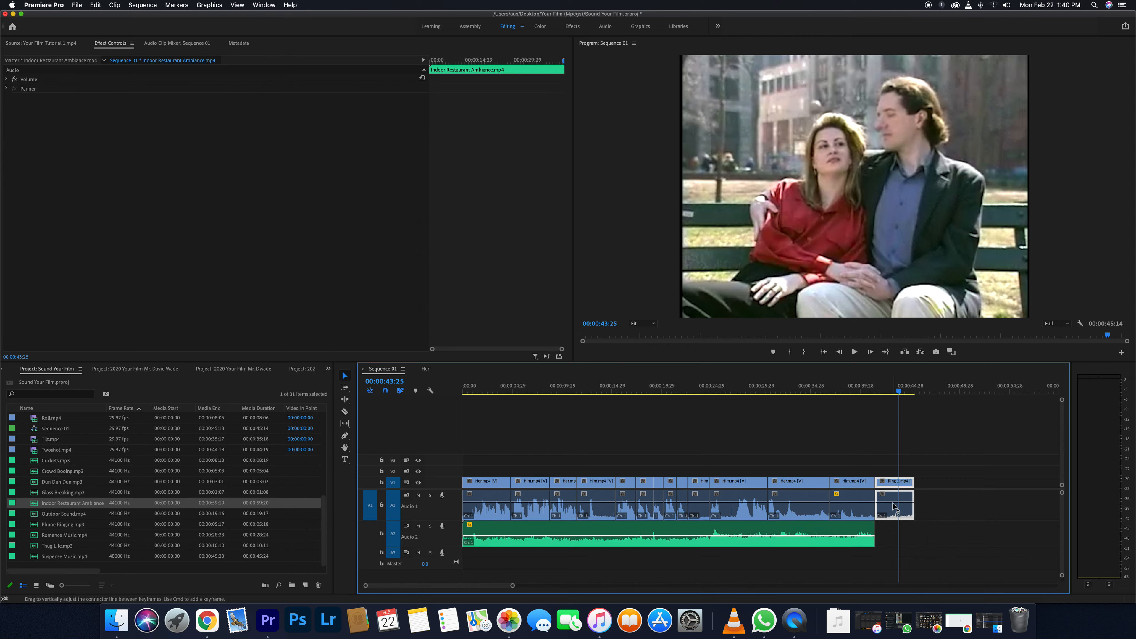
Step: Lower the final park bench clip's own volume all the way down and play from 00:00:41:02 to check it
drag(893, 504, 893, 524)
click(874, 392)
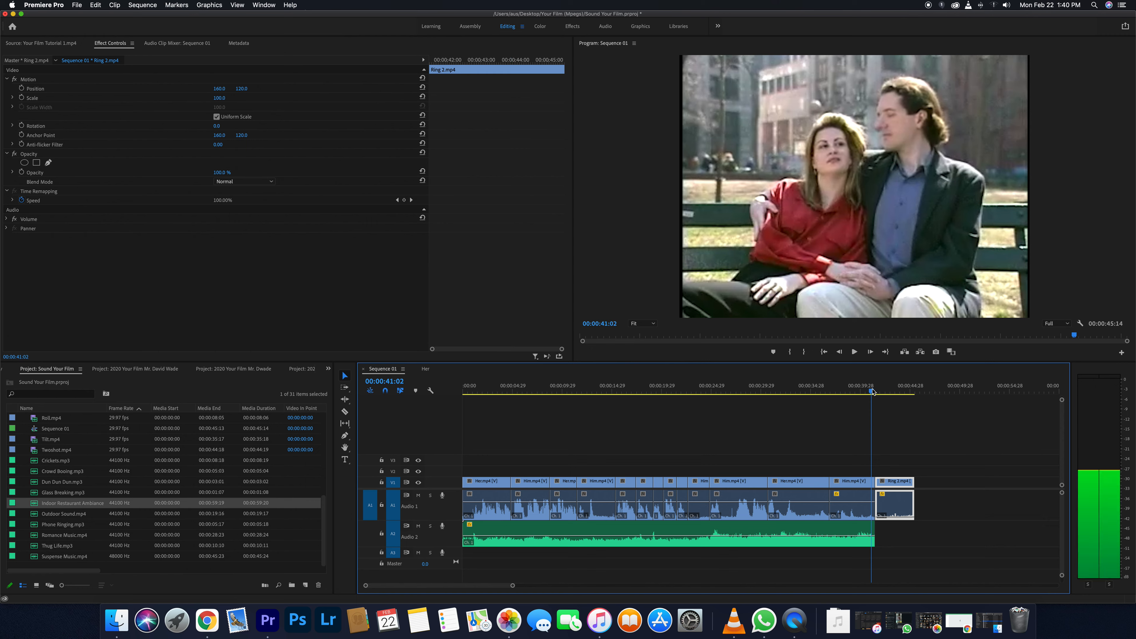
key(space)
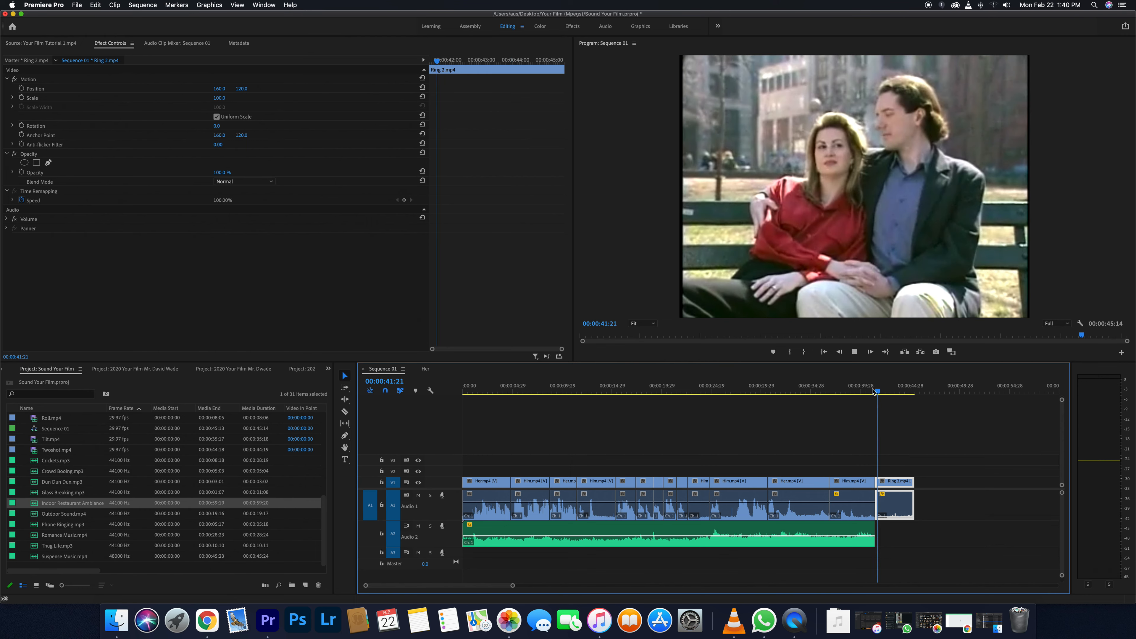
key(space)
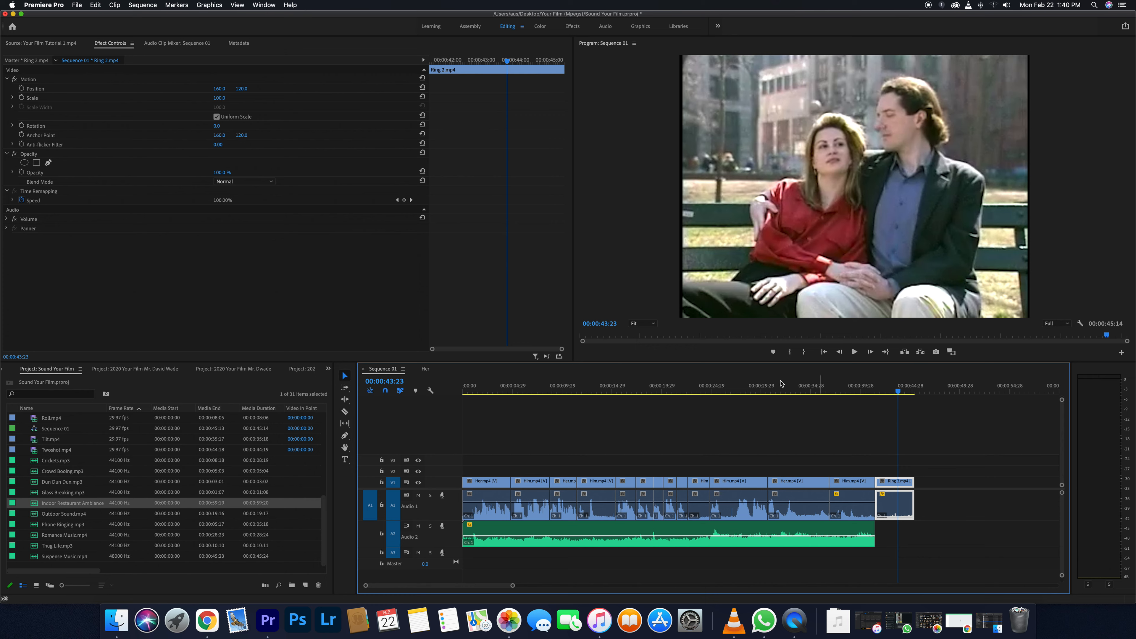
Step: Add the Outdoor Sound clip to Audio 2 under the final park bench shot, play it, and trim its end to the end of the video
click(63, 513)
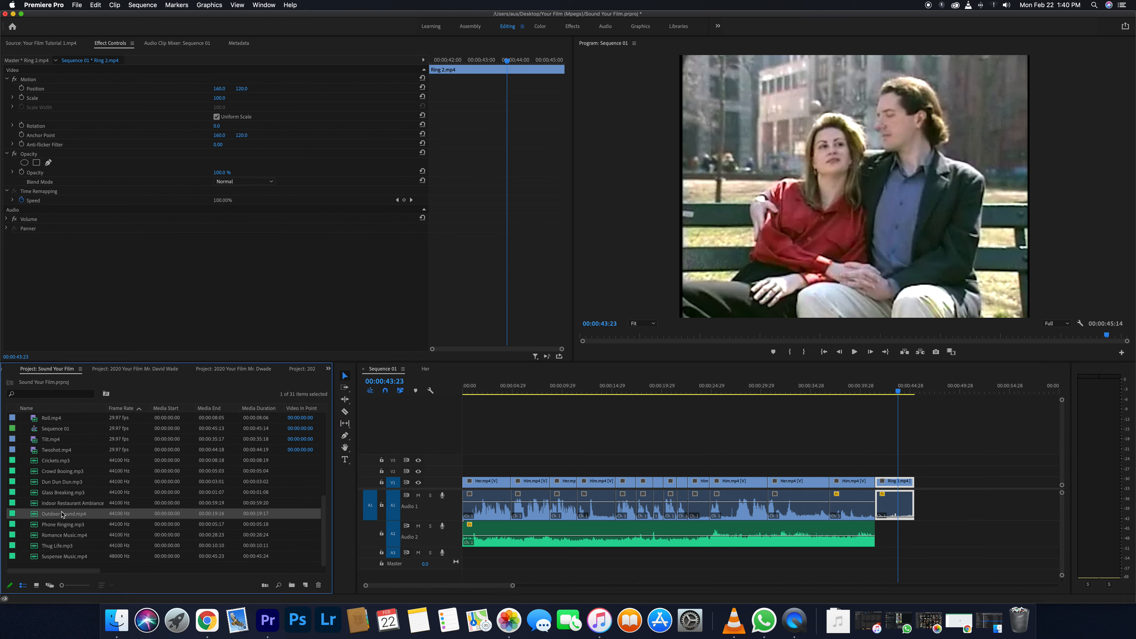
drag(65, 518, 879, 539)
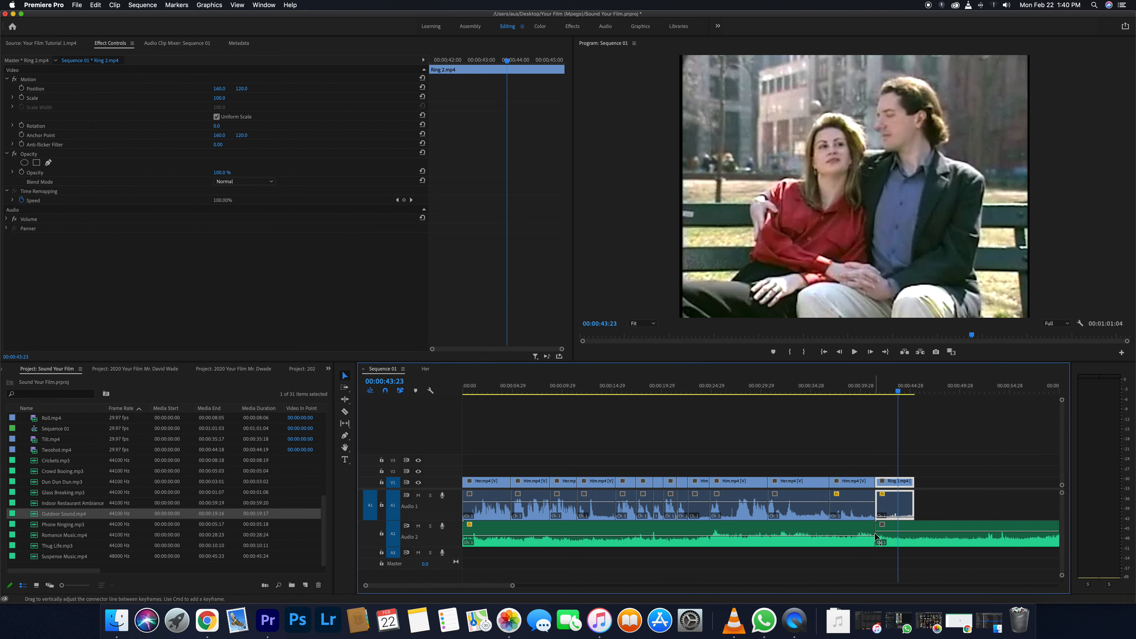
click(858, 391)
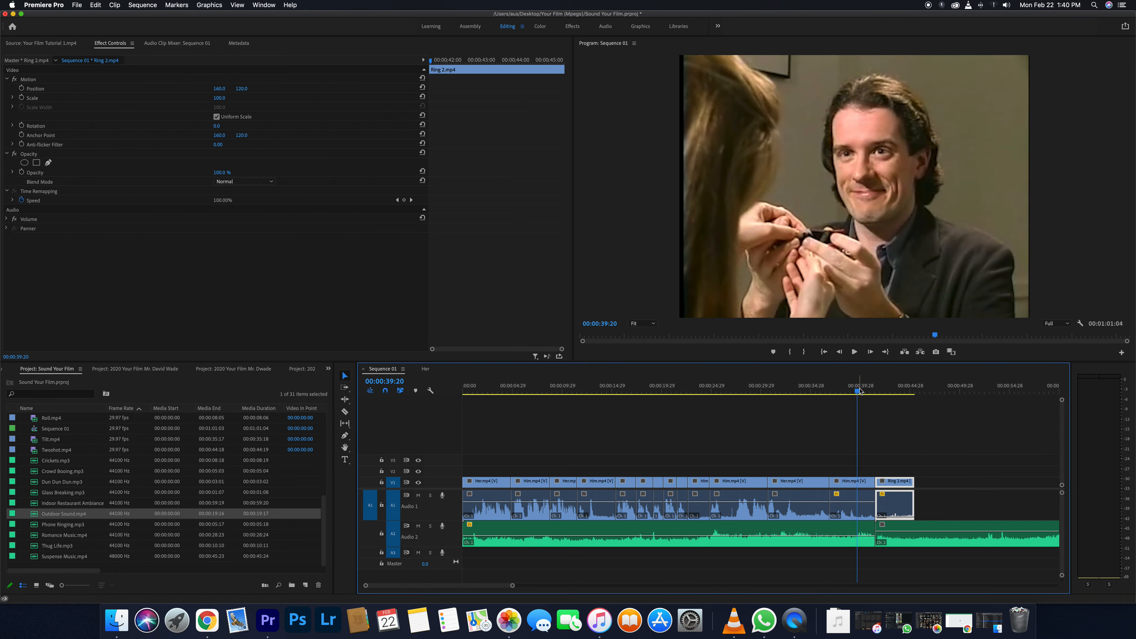
key(space)
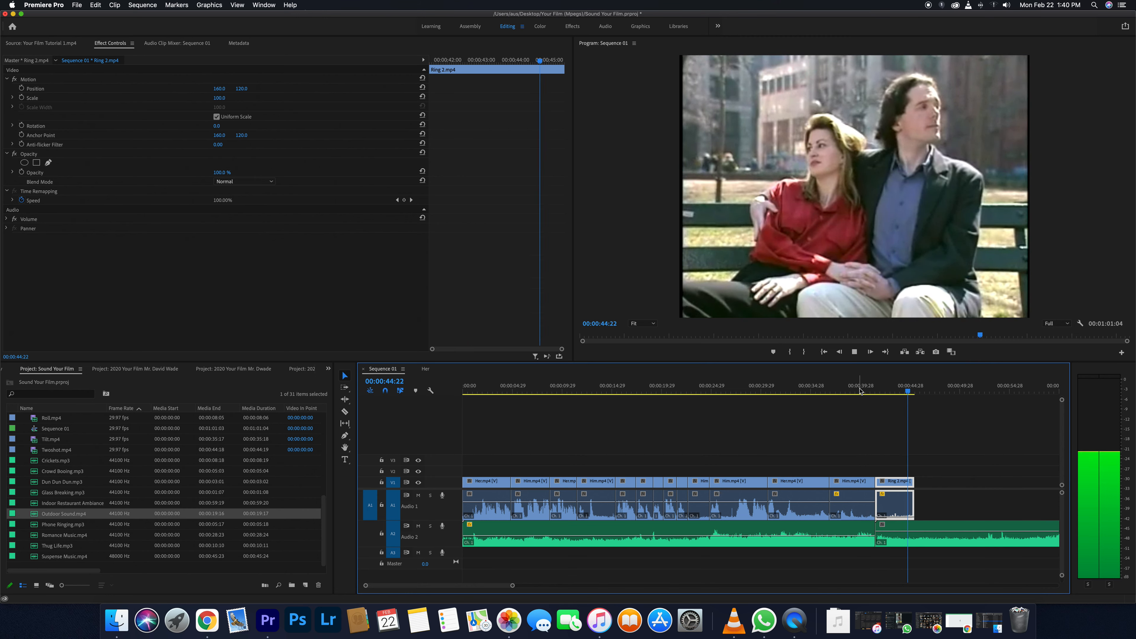
key(space)
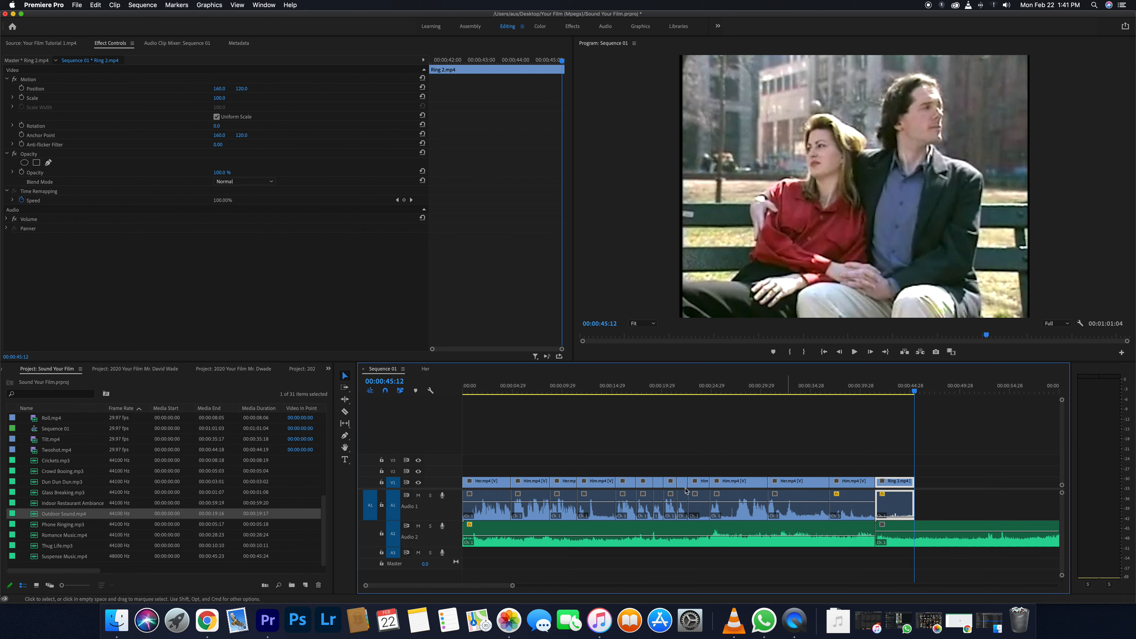
drag(512, 585, 573, 585)
drag(871, 535, 765, 526)
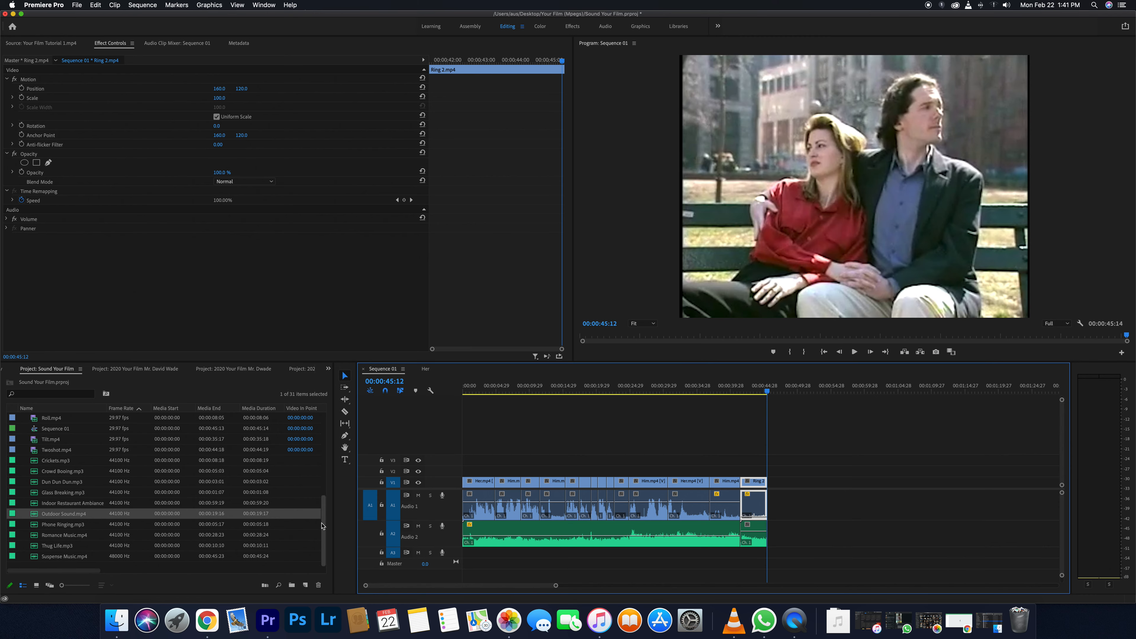
Step: Add Thug Life.mp3 to Audio 3, starting at 00:00:29:11 as the man speaks
click(669, 392)
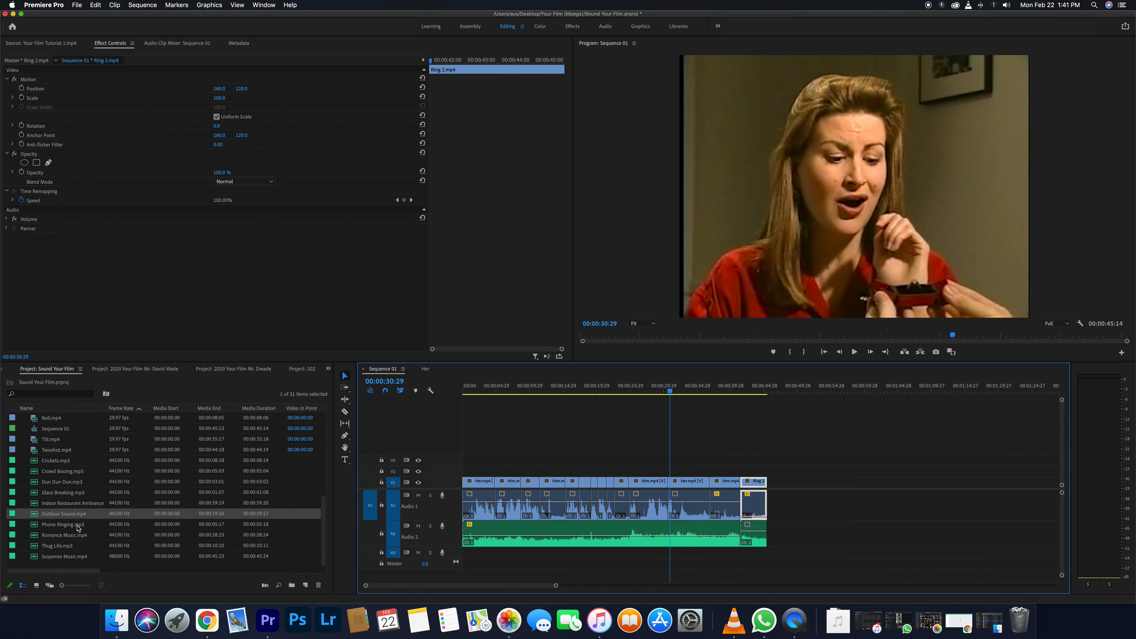
click(63, 546)
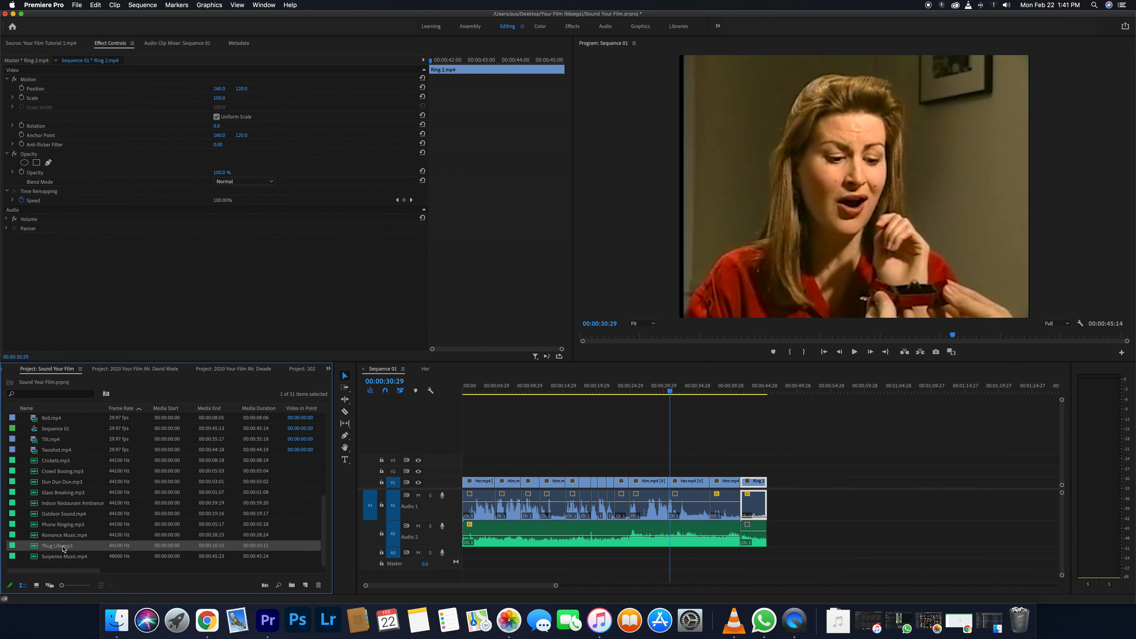
drag(671, 392, 660, 394)
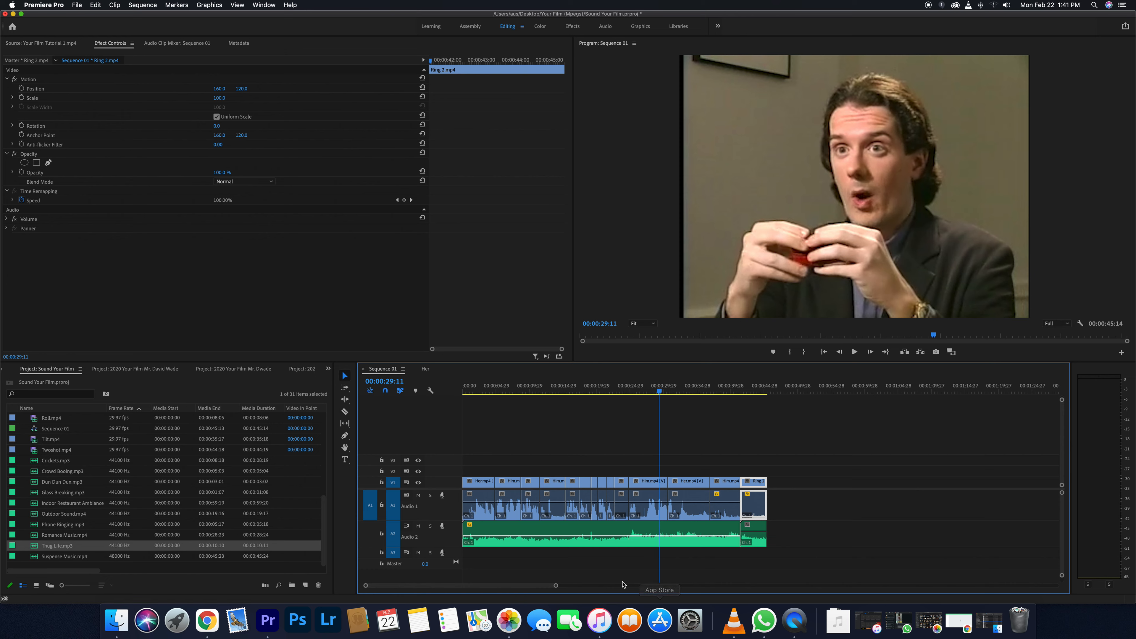
click(61, 551)
drag(396, 514, 653, 560)
click(653, 560)
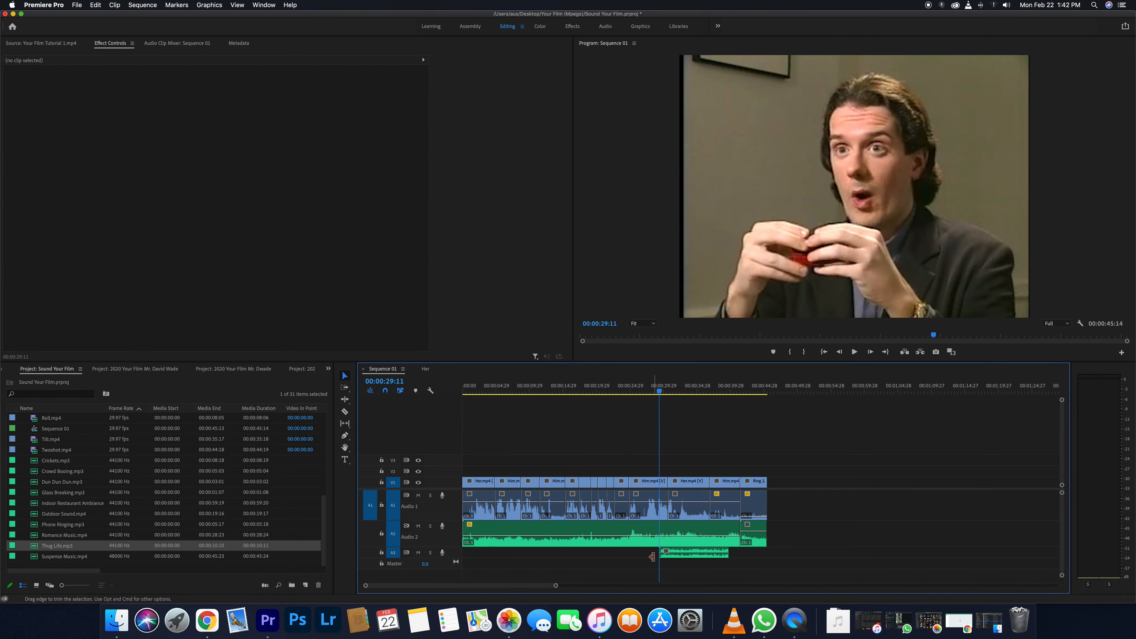
Step: Nudge the Thug Life music slightly so it begins just before 00:00:29:11, and play the passage to hear it under the dialogue
drag(556, 588, 483, 588)
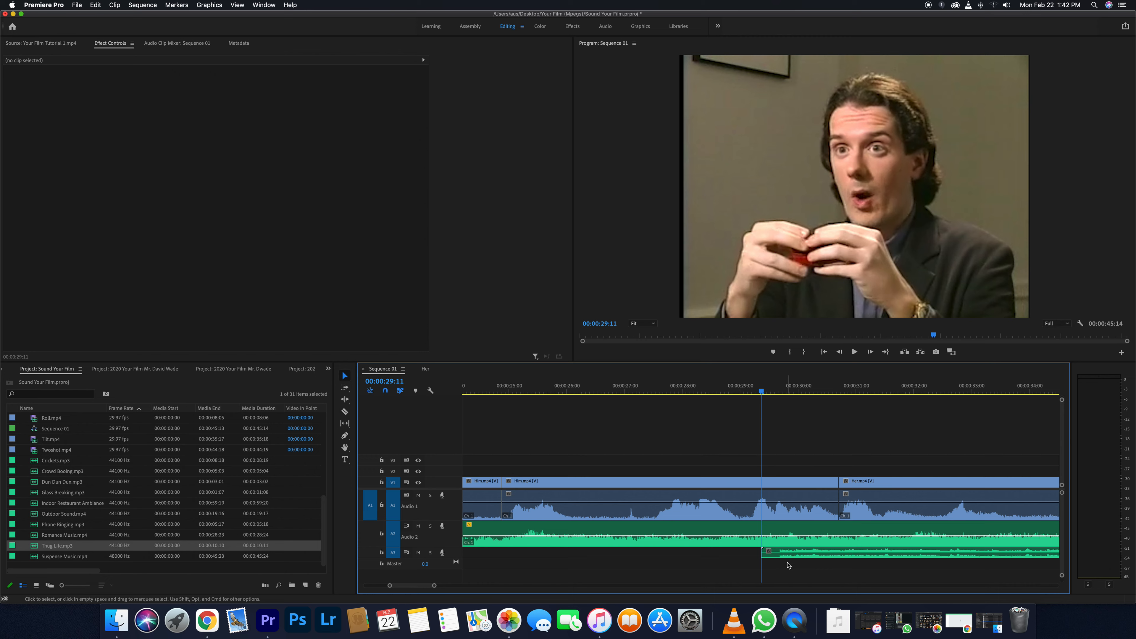
drag(804, 560, 792, 559)
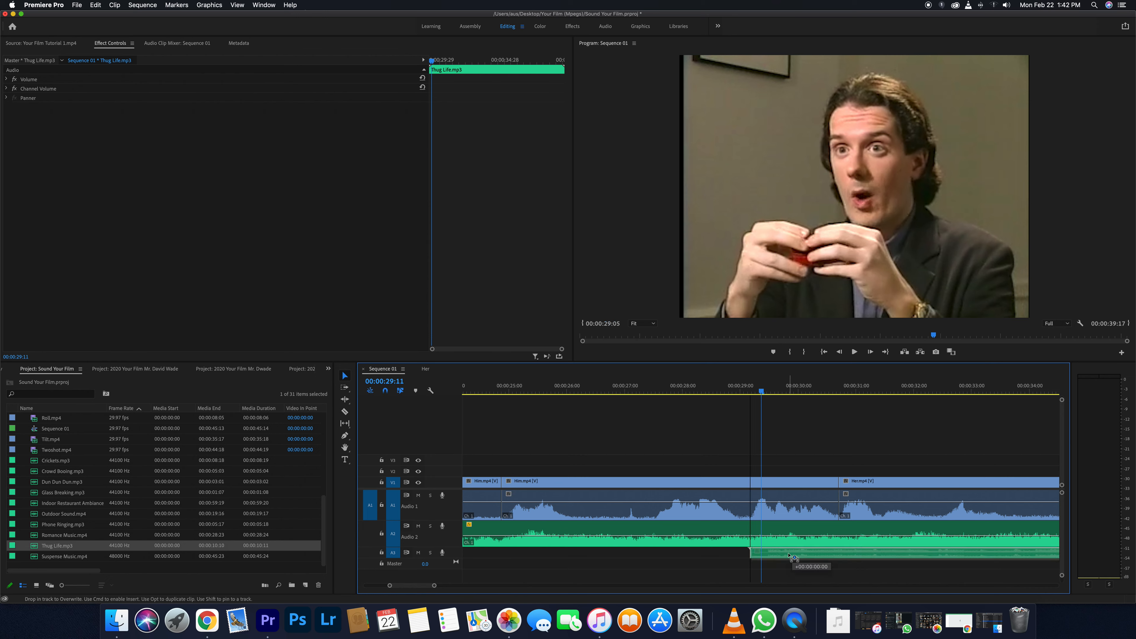
drag(785, 554, 760, 552)
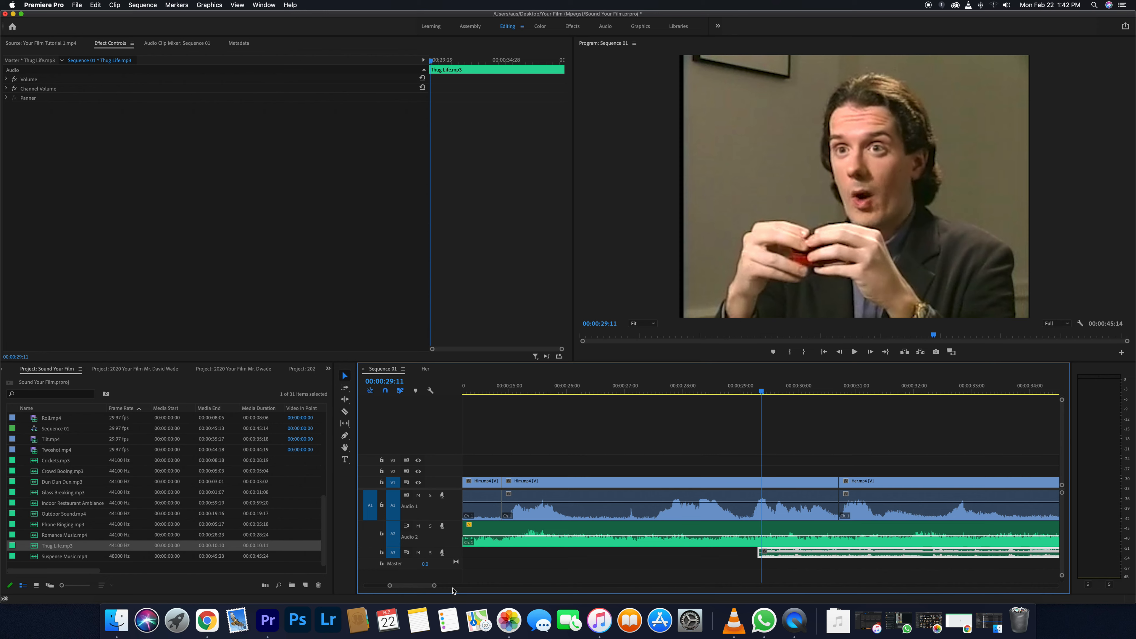
drag(433, 585, 479, 586)
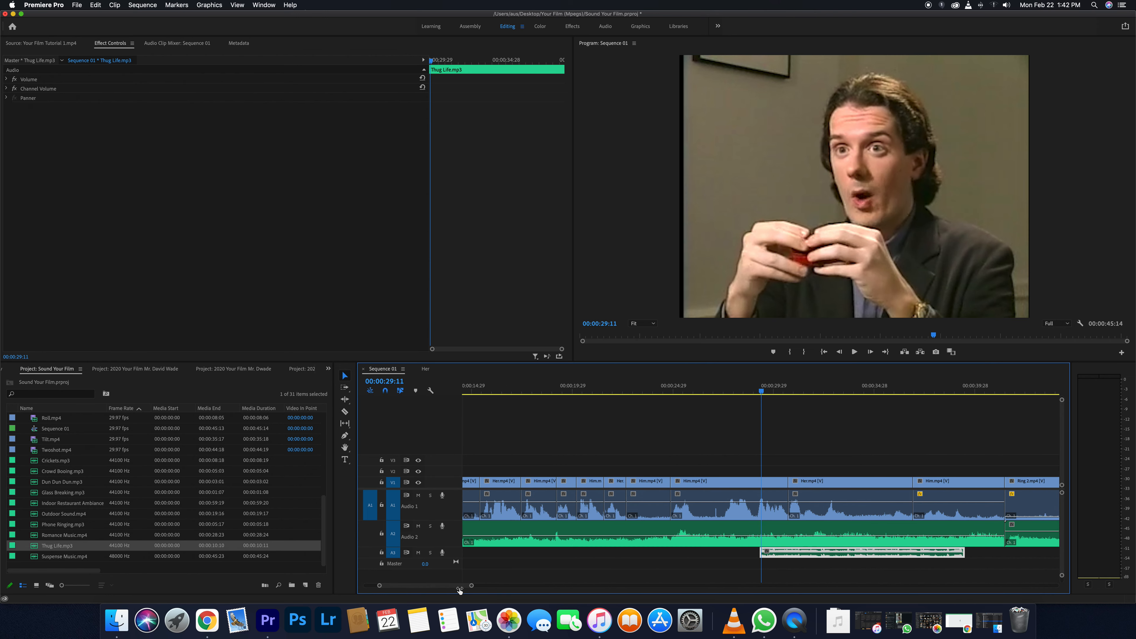
click(732, 401)
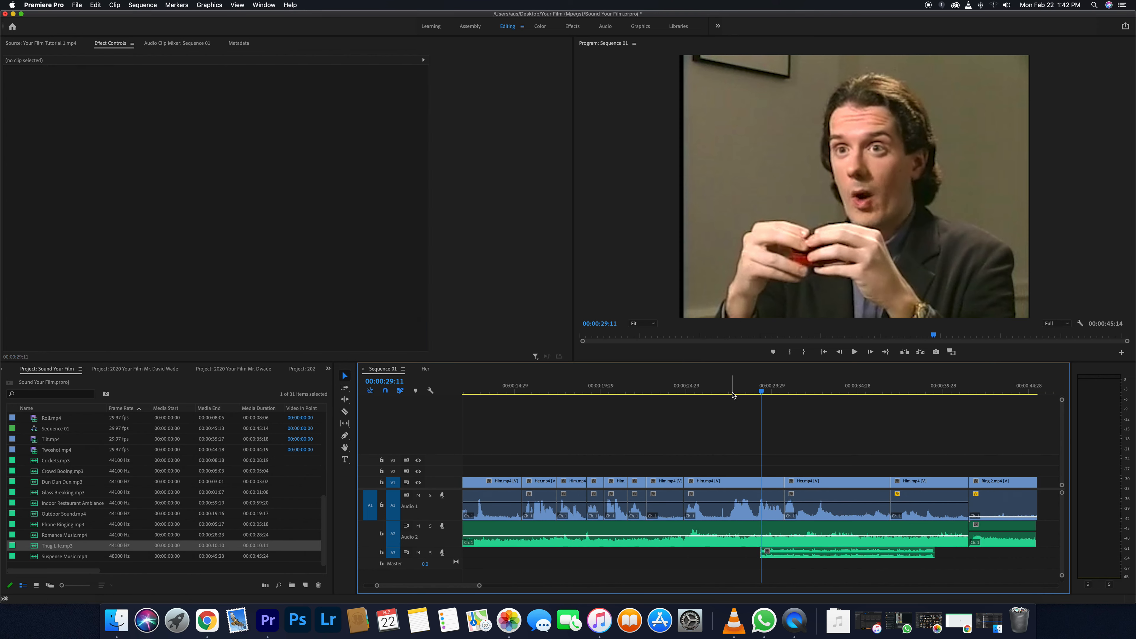
key(space)
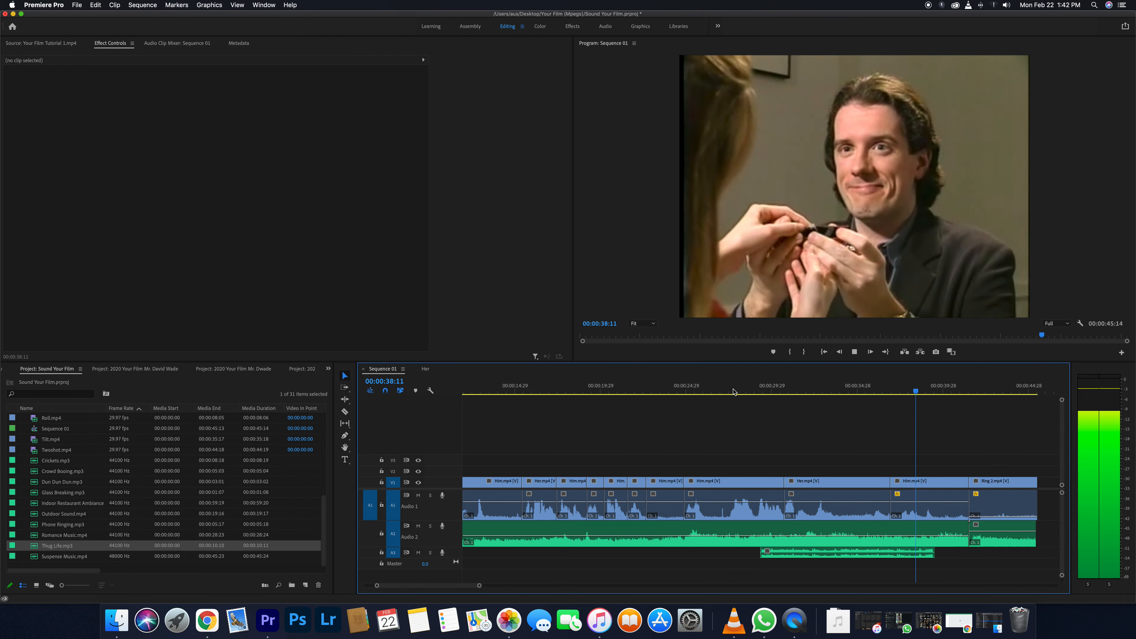
key(space)
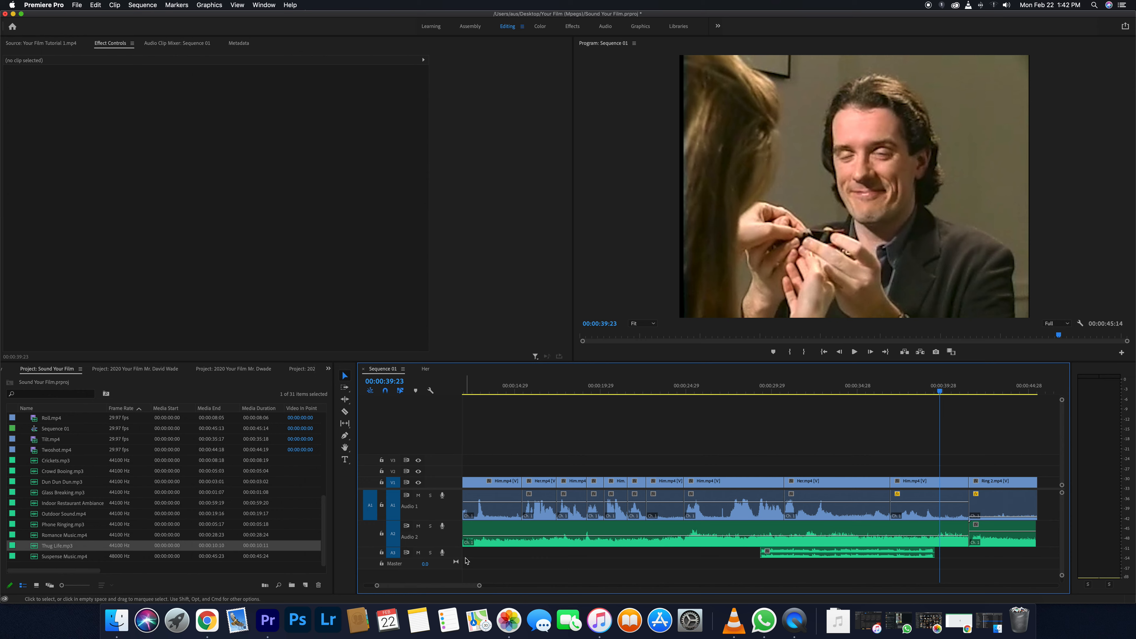
Step: Enlarge Audio 3, fade out the end of the Thug Life music with two volume keyframes, and play the fade
mouse_move(457, 563)
mouse_down()
mouse_move(465, 585)
mouse_move(454, 585)
mouse_up()
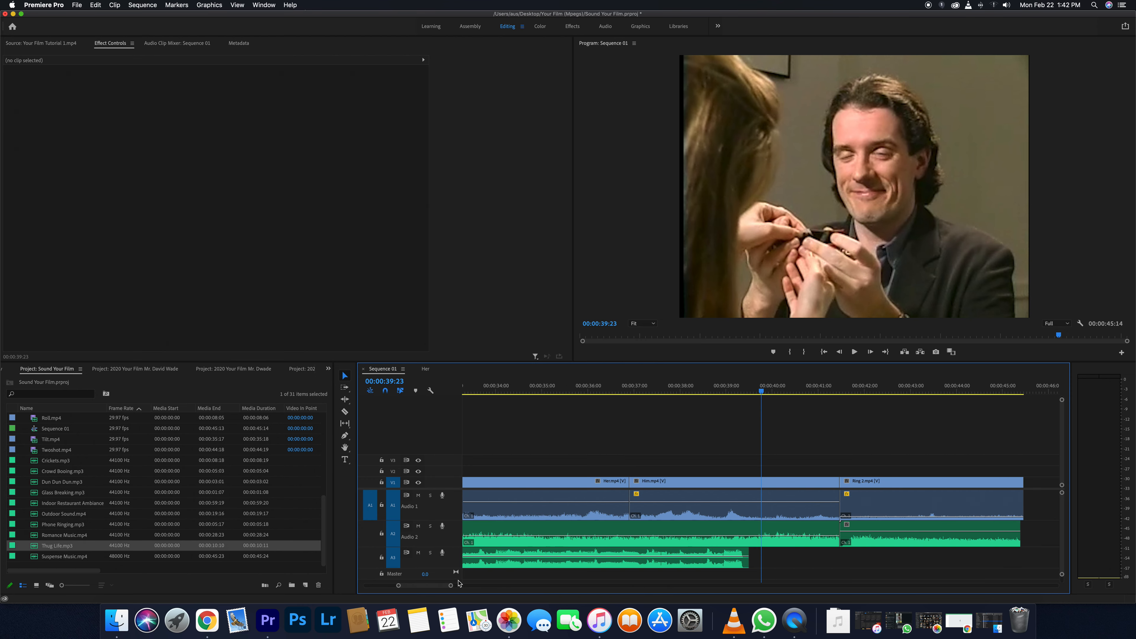
super+click(675, 557)
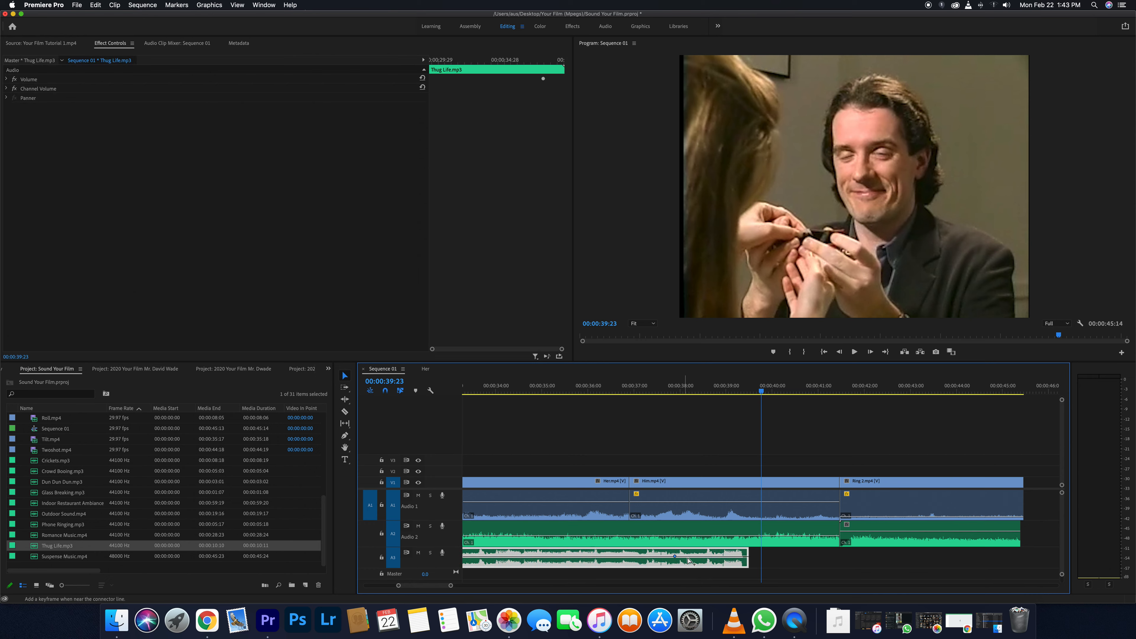
super+click(702, 557)
drag(702, 557, 746, 565)
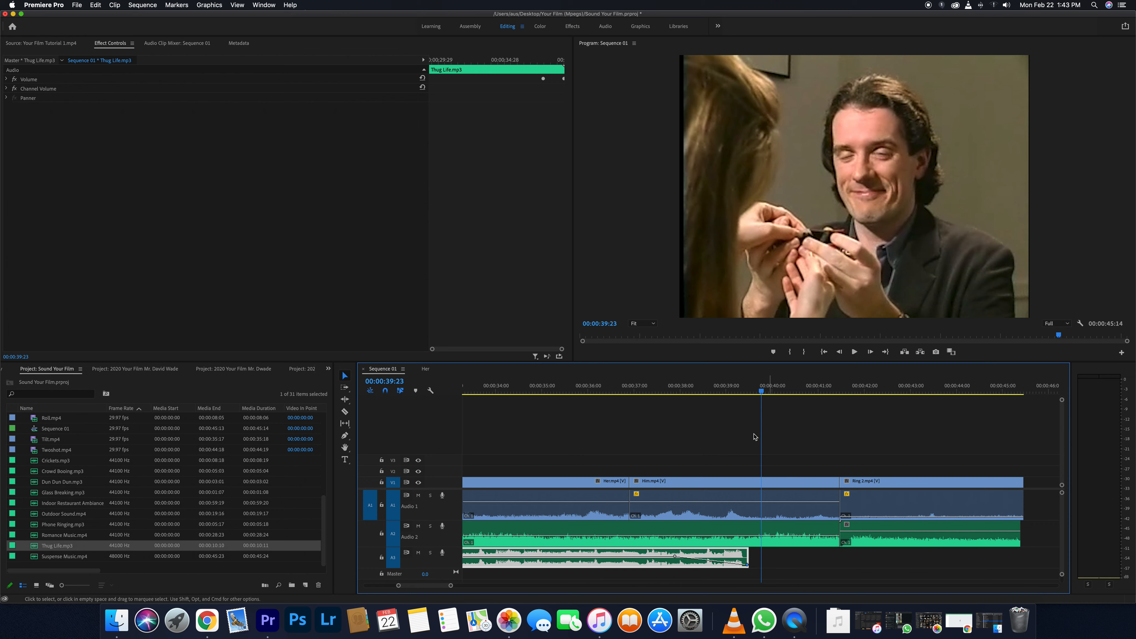
click(580, 390)
key(space)
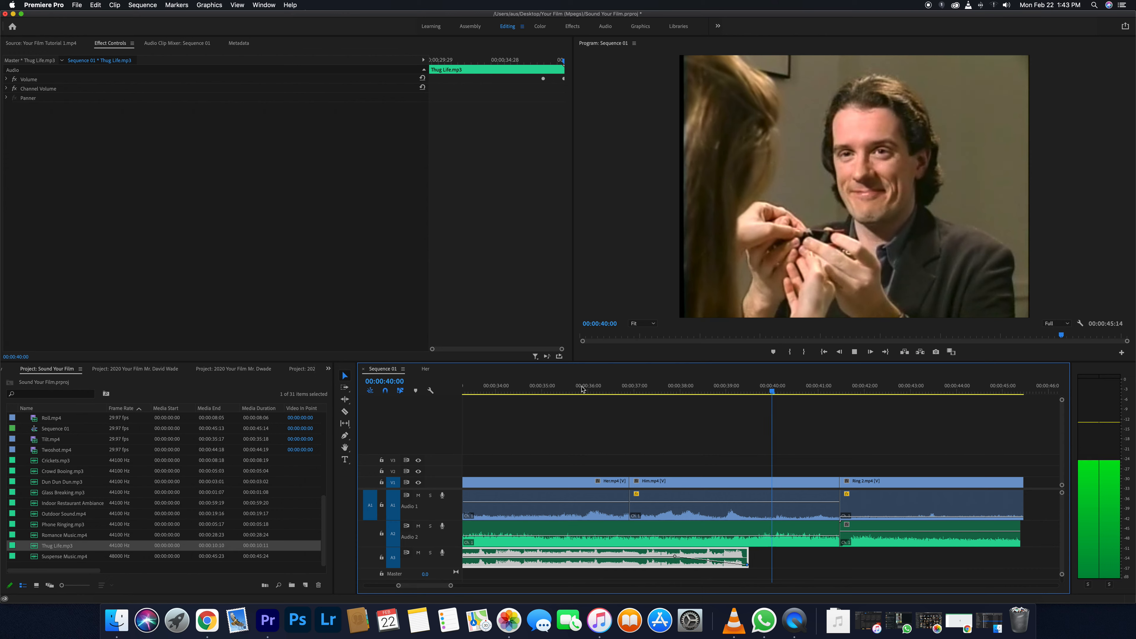
key(space)
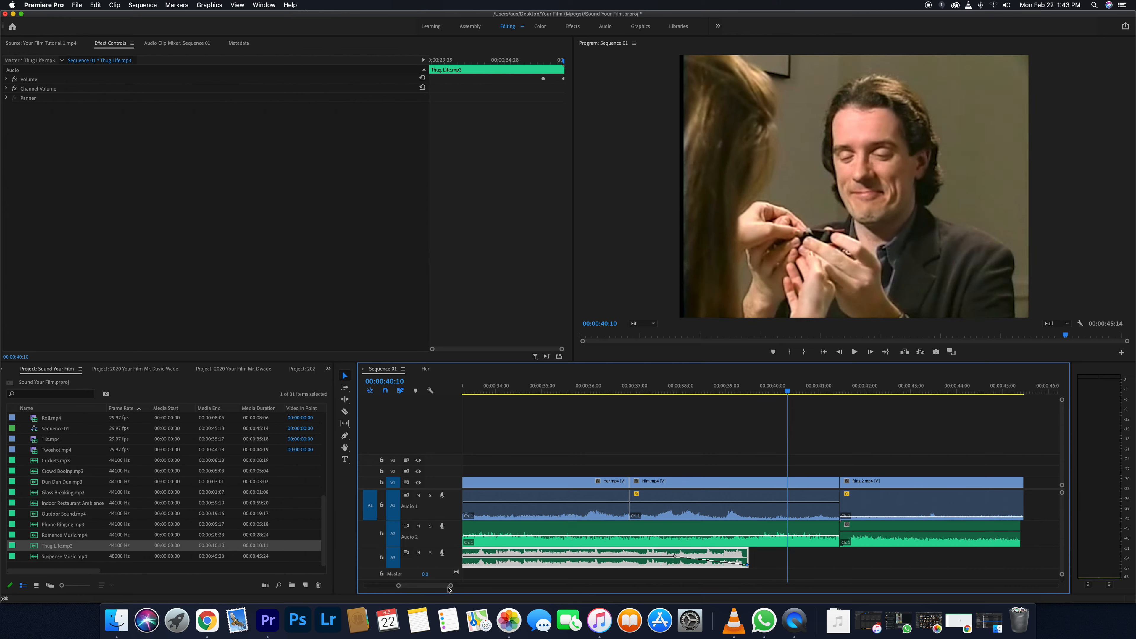
Step: Add Dun Dun Dun.mp3 to a new Audio 4 track under the final park bench shot
drag(450, 586, 513, 589)
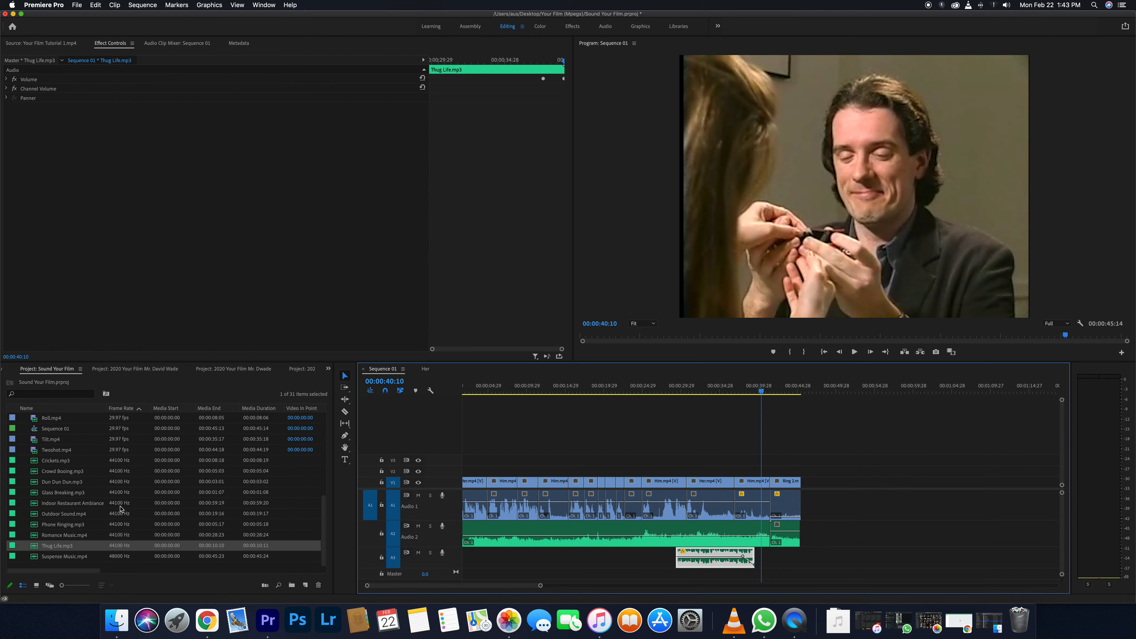
click(61, 483)
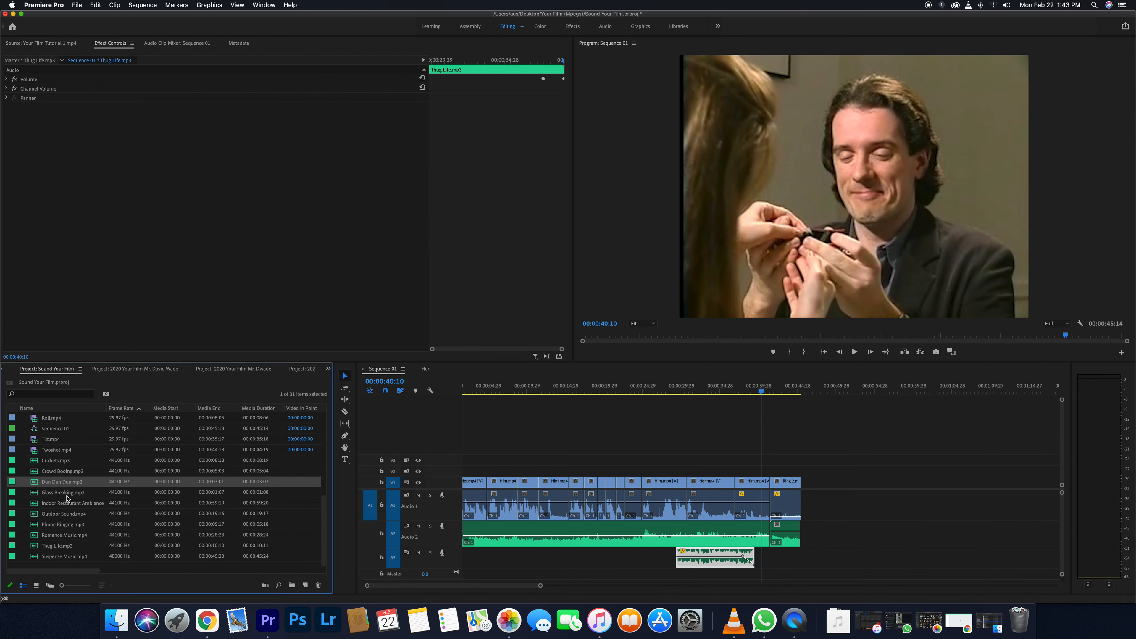
drag(57, 486, 783, 587)
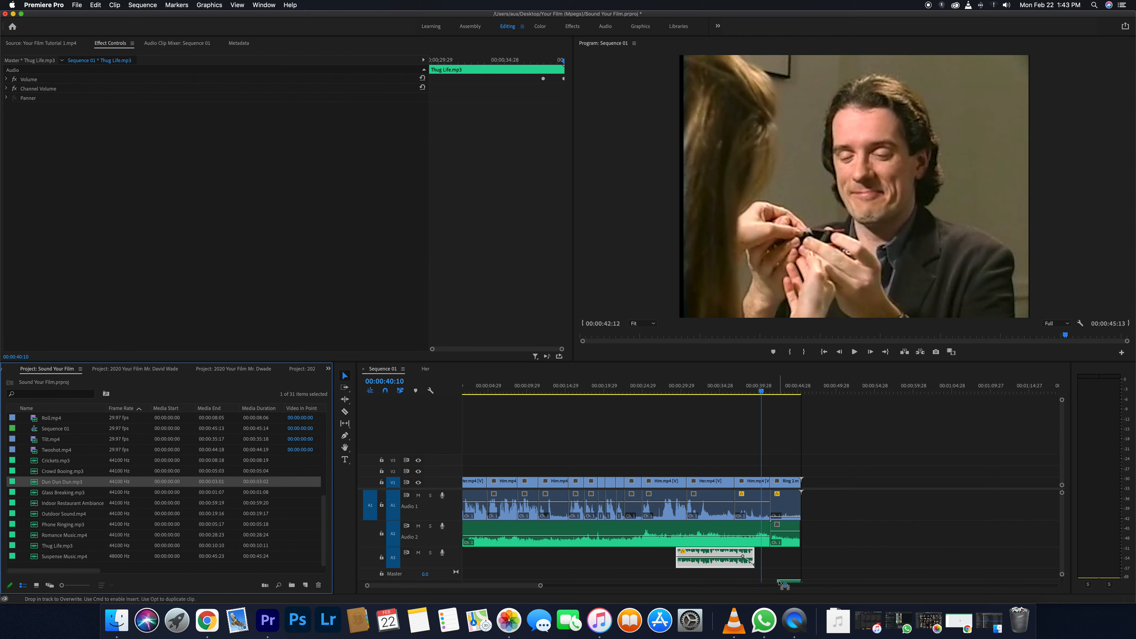
drag(783, 587, 782, 585)
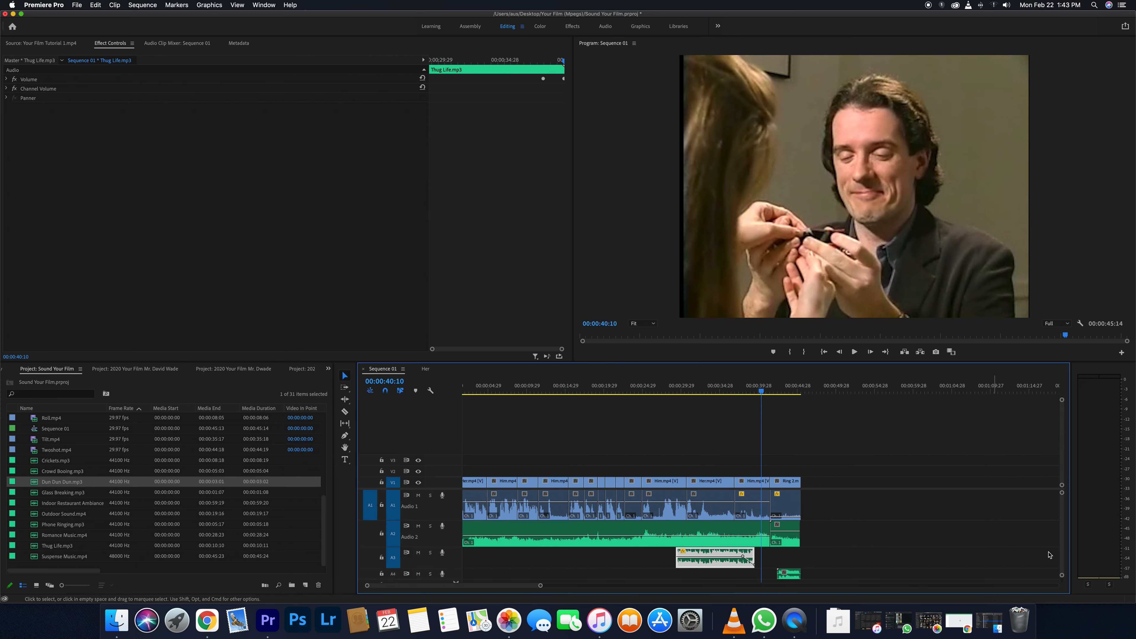
drag(1063, 576, 1063, 581)
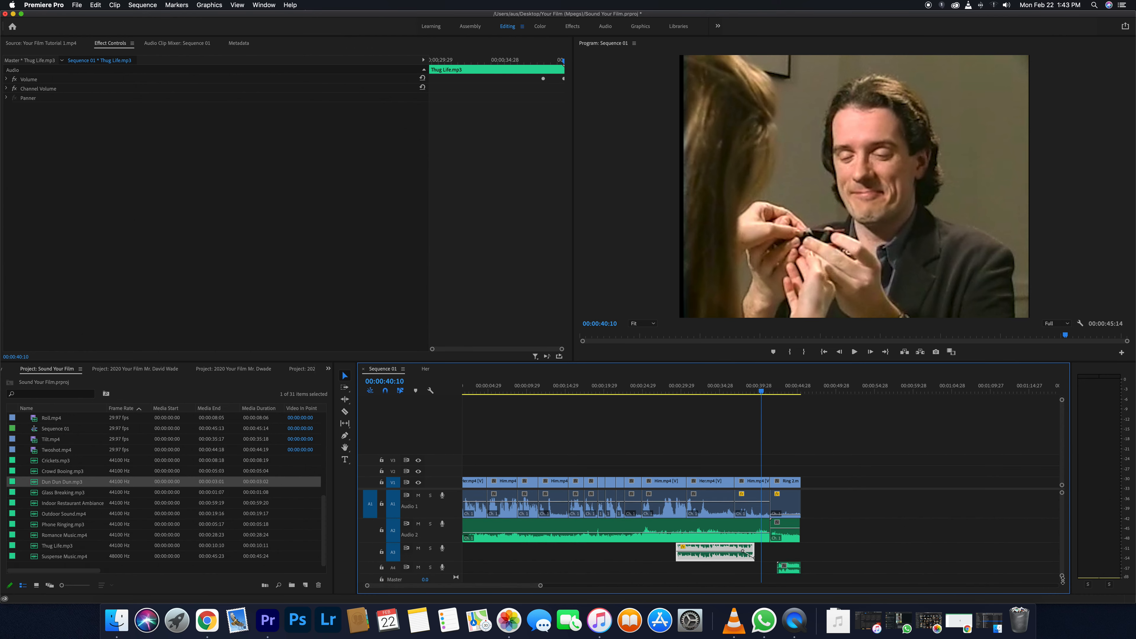
Step: Shift the Dun Dun Dun clip to start just before 00:00:43:26, and play the final shot to check its timing
drag(764, 394, 789, 395)
drag(541, 588, 474, 588)
mouse_move(782, 572)
mouse_down()
mouse_move(834, 571)
mouse_move(780, 566)
mouse_up()
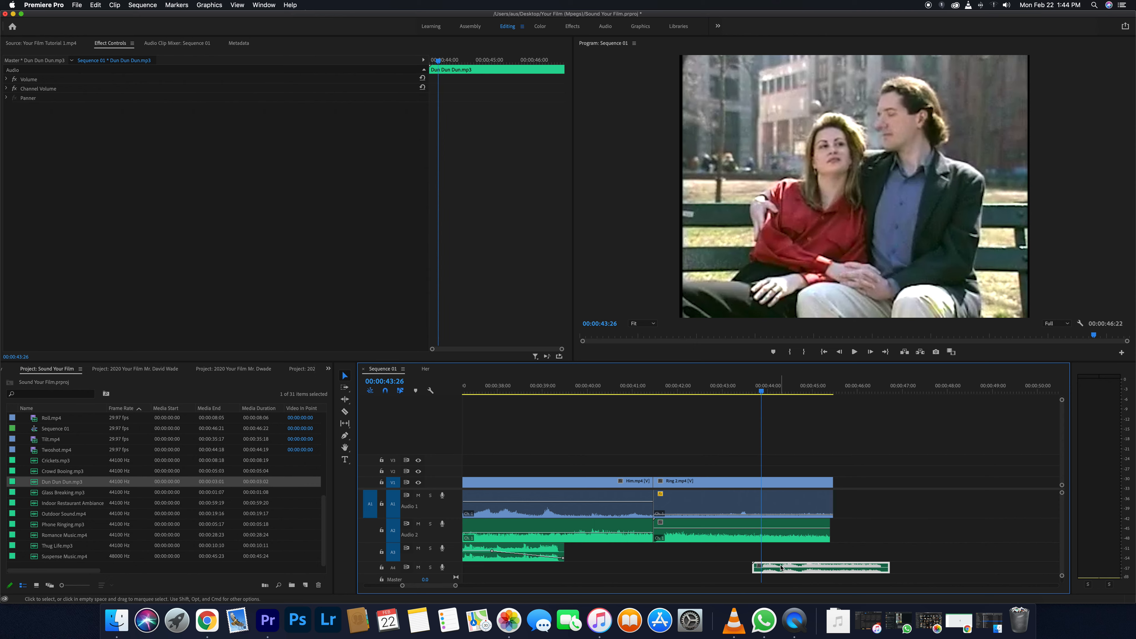
click(654, 392)
key(space)
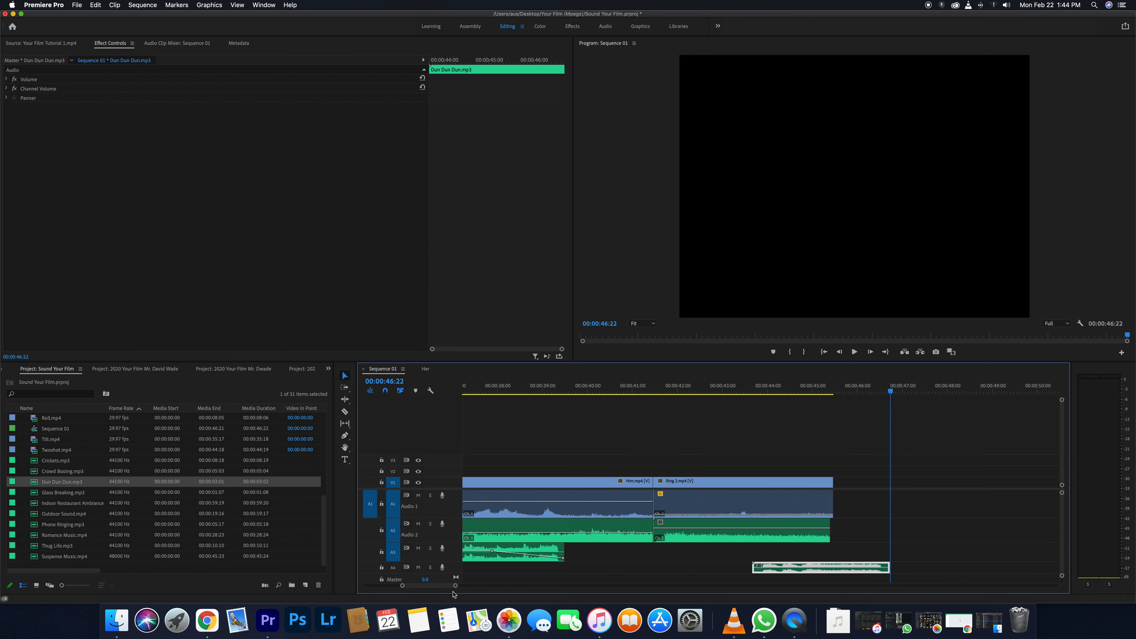
Step: Select the restaurant ambiance clip on Audio 2 and move the playhead to 00:00:33:10 to review the layered tracks
drag(456, 589, 559, 595)
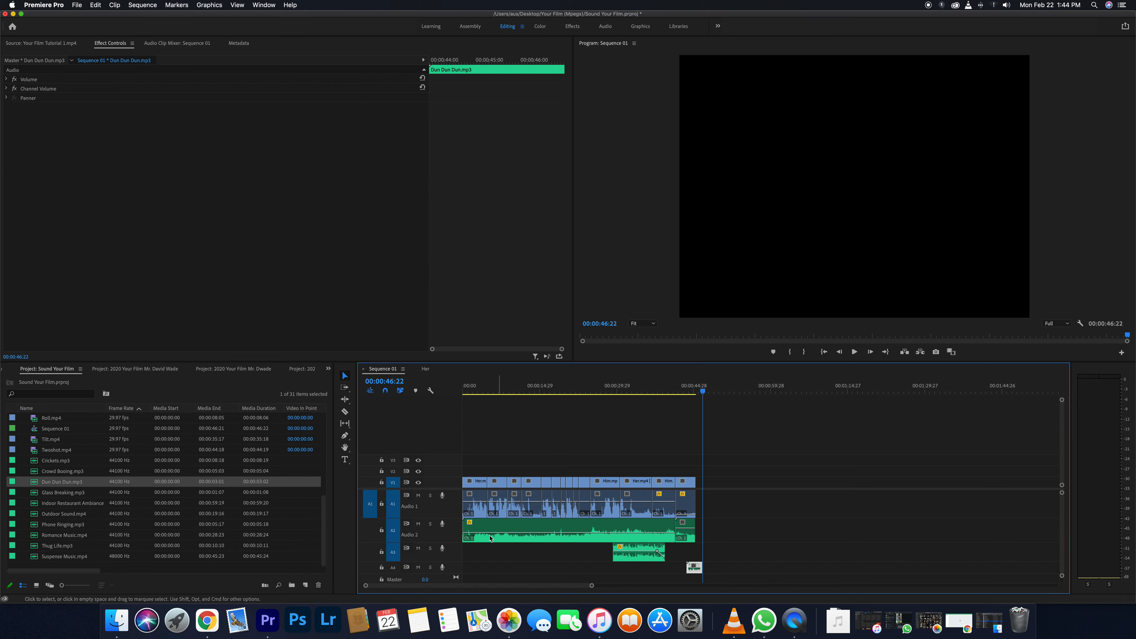
drag(527, 532, 527, 532)
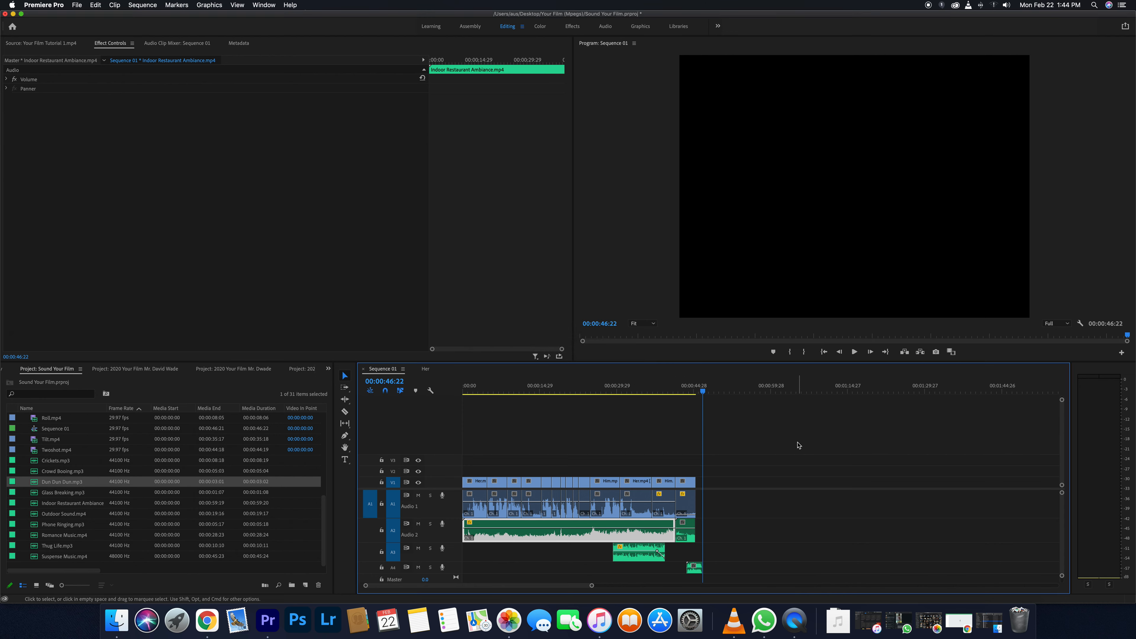
click(635, 390)
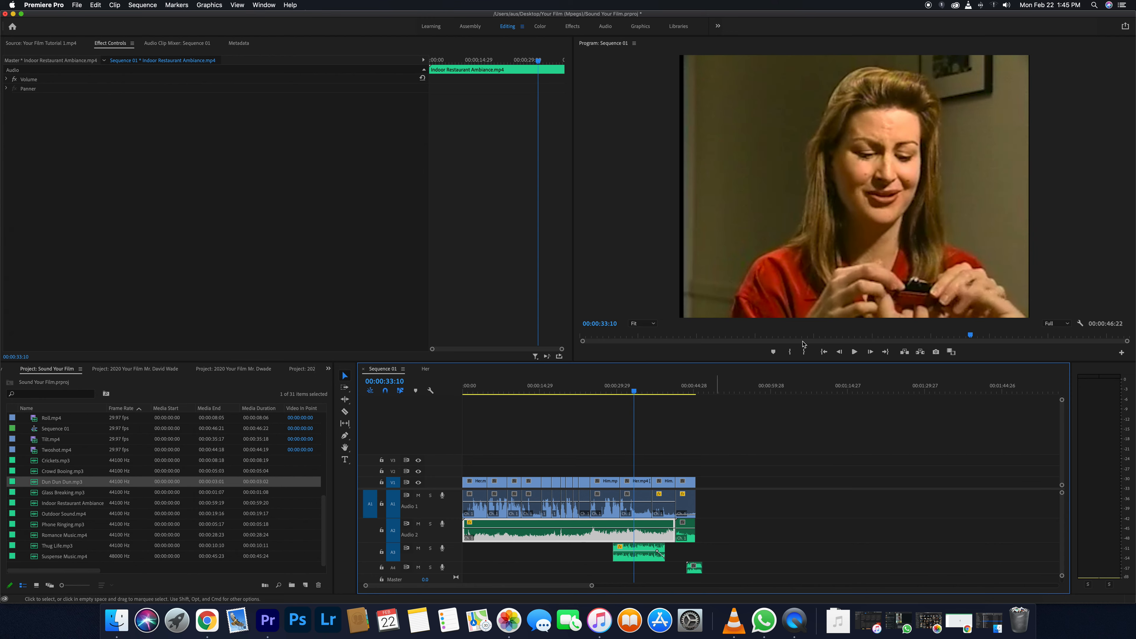